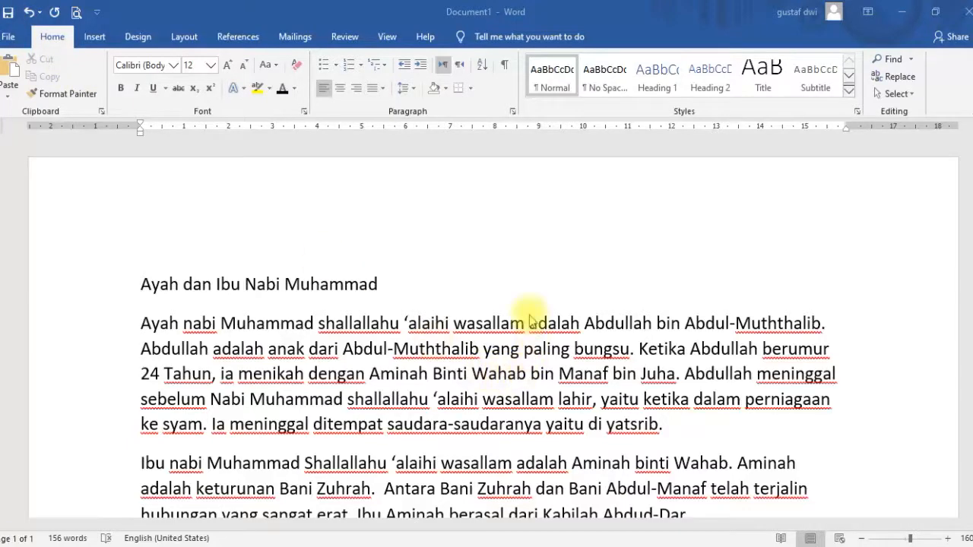
pyautogui.scroll(-1, 531, 319)
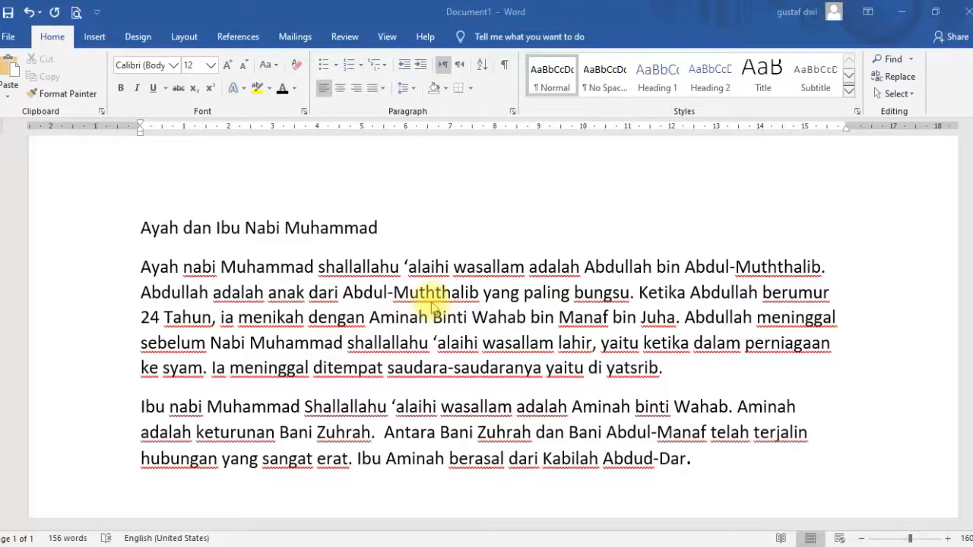
pyautogui.scroll(-1, 494, 316)
pyautogui.scroll(1, 555, 326)
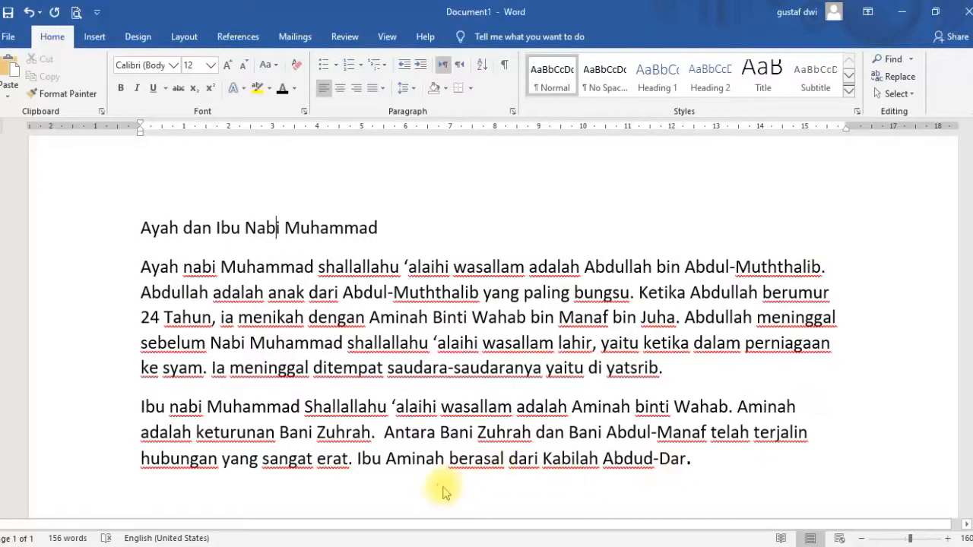
pyautogui.click(700, 473)
pyautogui.press('Return')
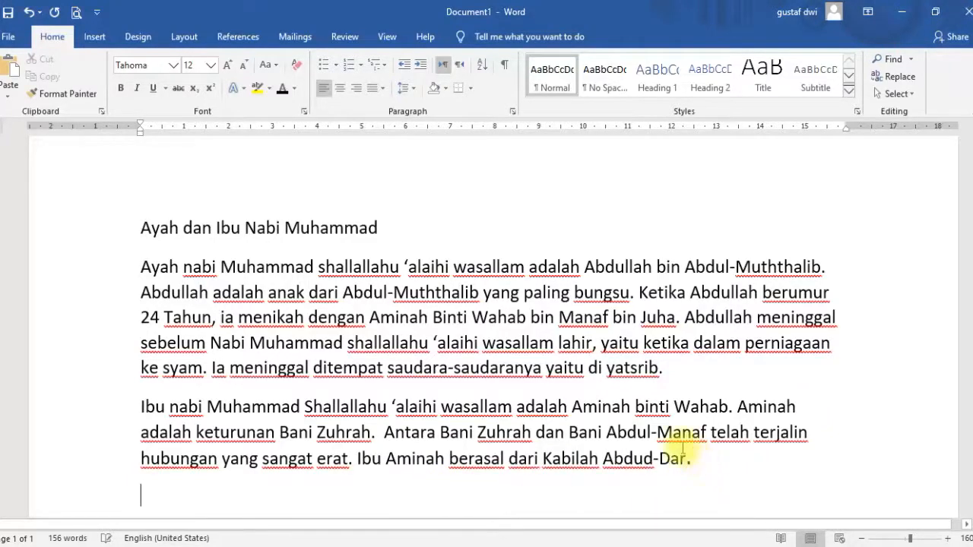
pyautogui.moveTo(702, 457); pyautogui.dragTo(141, 227)
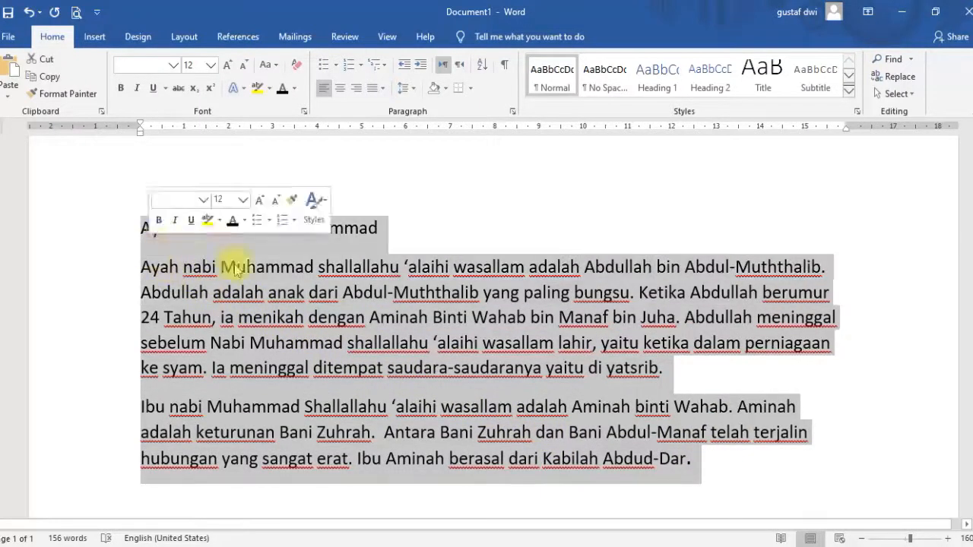
pyautogui.click(701, 456)
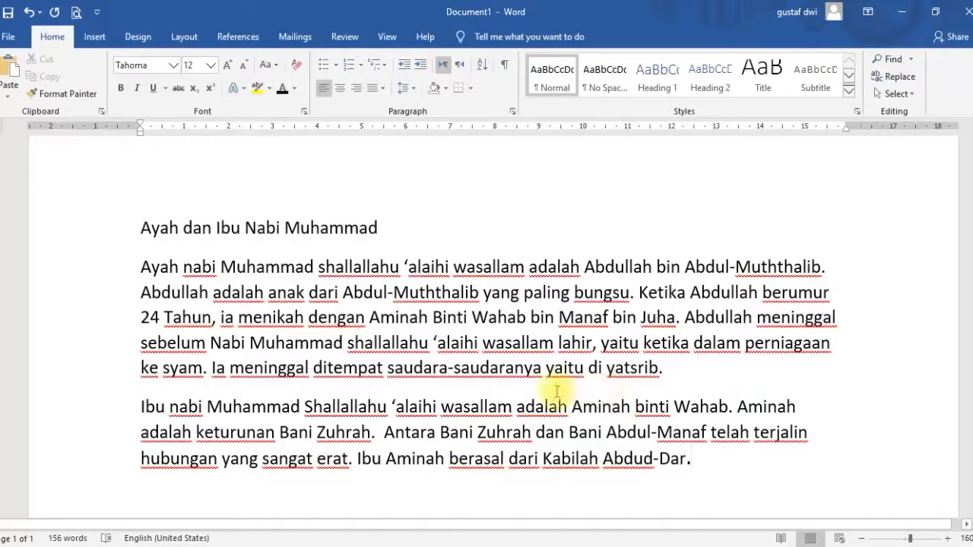
# Practise selecting the title and paragraphs by dragging across the text and deselecting them.
pyautogui.keyDown('ctrl'); pyautogui.scroll(1, 420, 368); pyautogui.keyUp('ctrl')
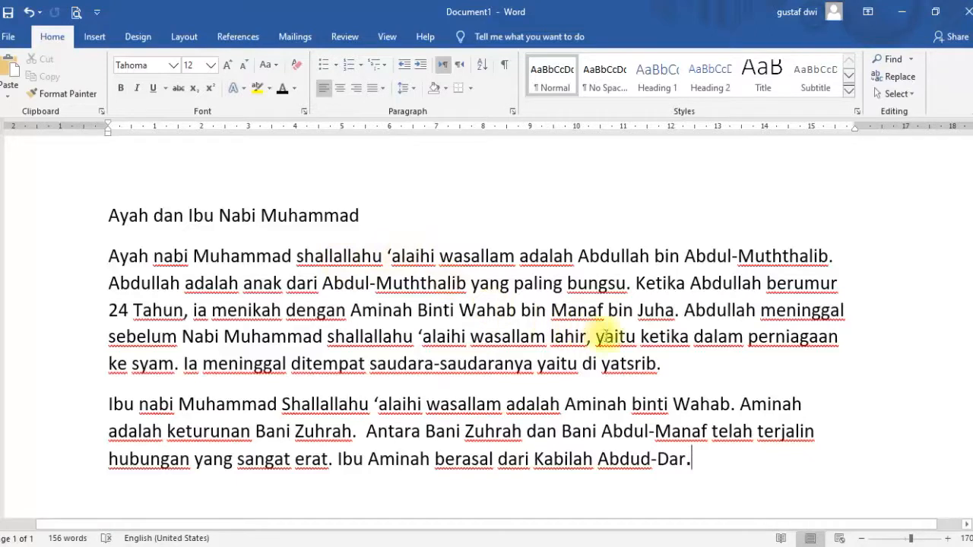
pyautogui.moveTo(662, 363); pyautogui.dragTo(111, 213)
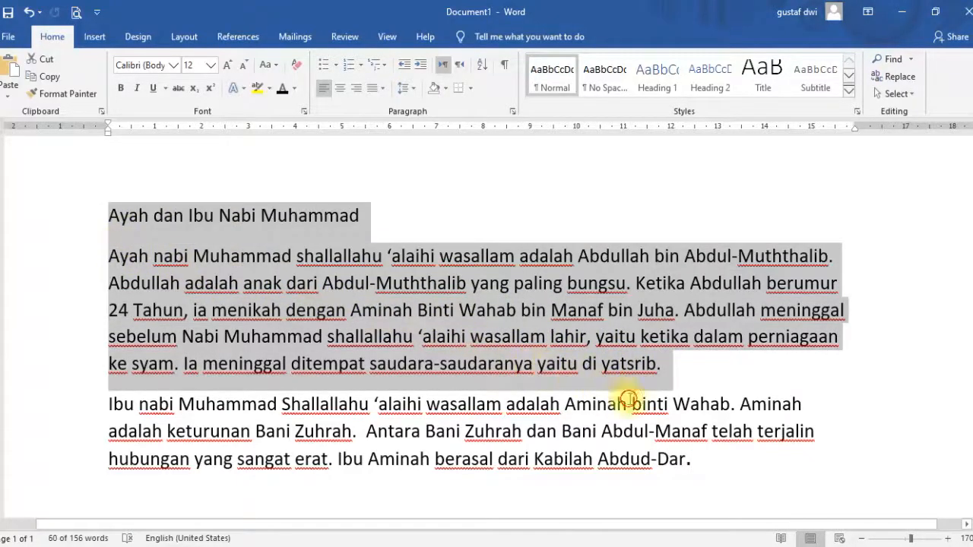
pyautogui.click(628, 399)
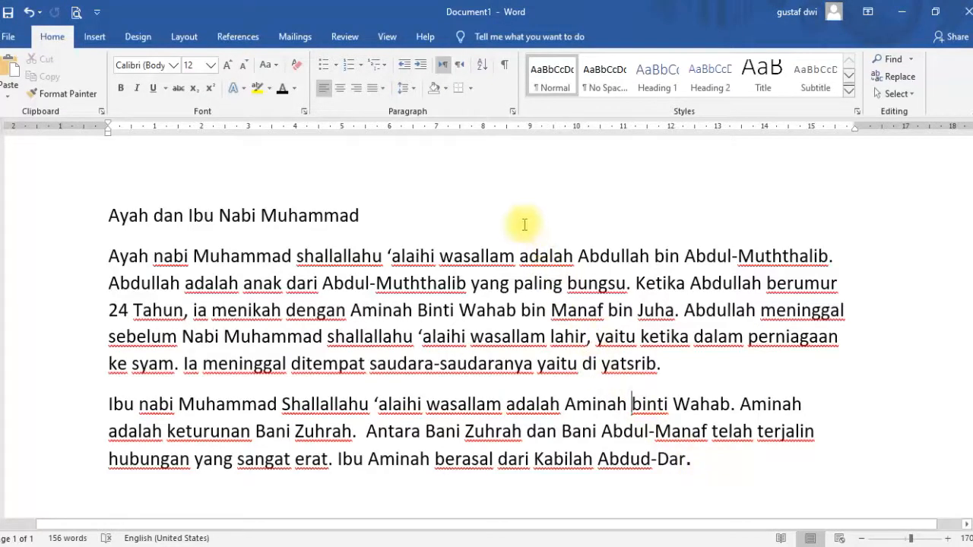
pyautogui.moveTo(688, 459); pyautogui.dragTo(168, 222)
pyautogui.click(193, 216)
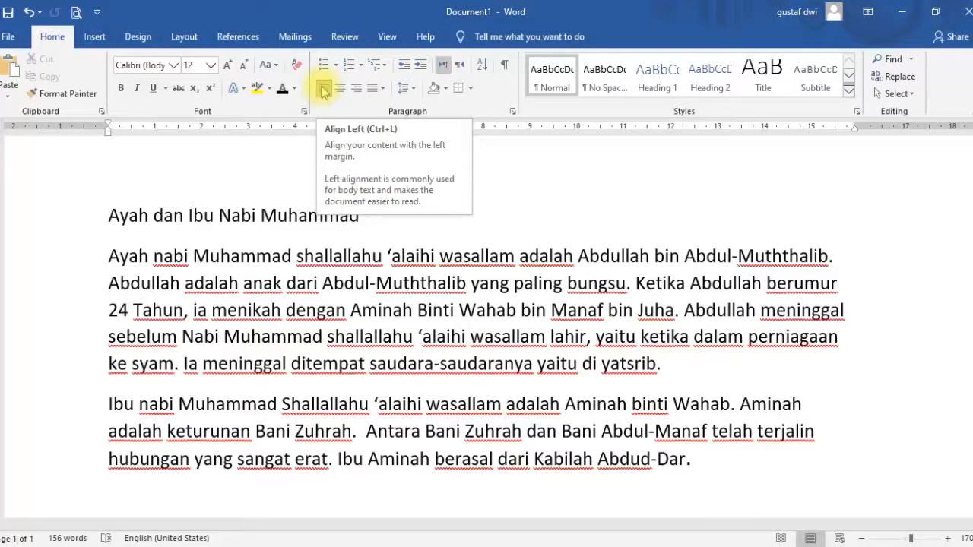
pyautogui.click(290, 165)
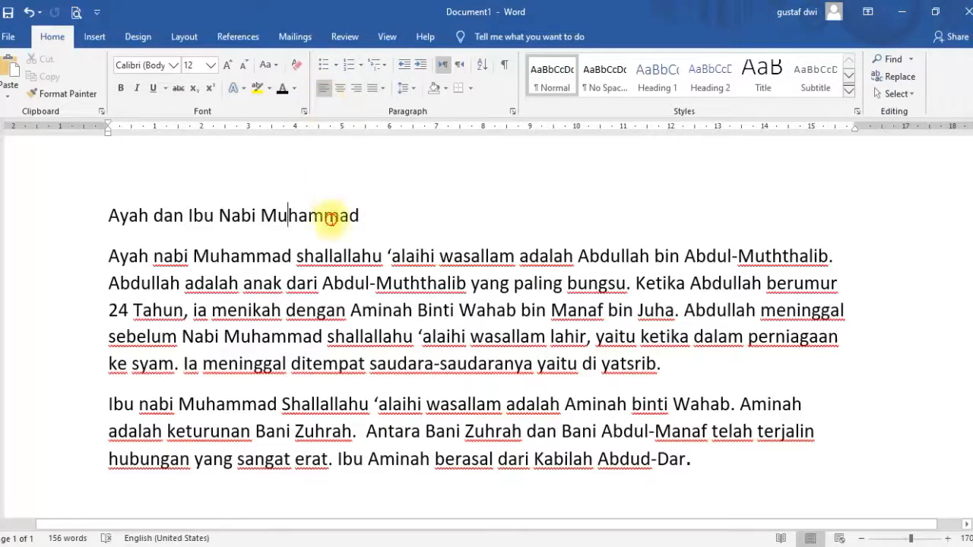
pyautogui.moveTo(700, 460); pyautogui.dragTo(108, 215)
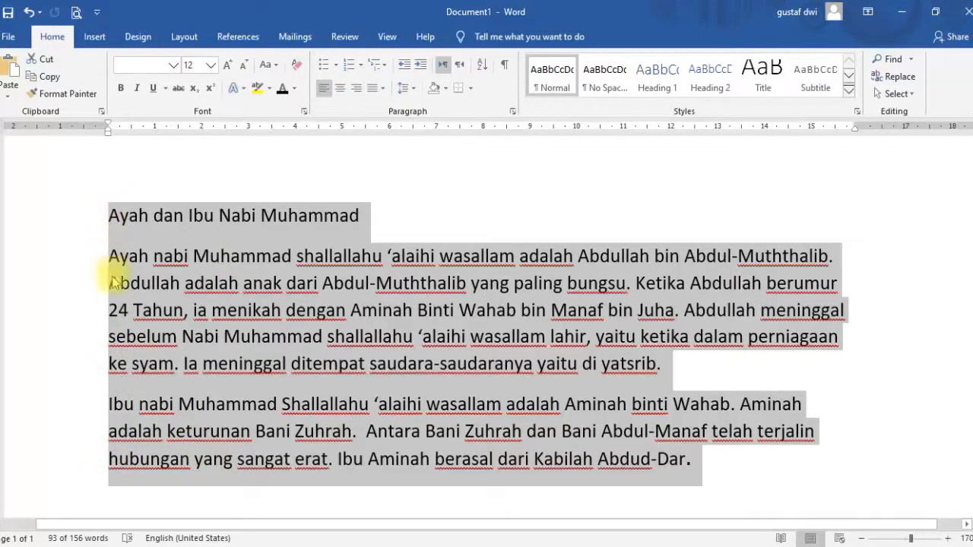
pyautogui.click(722, 455)
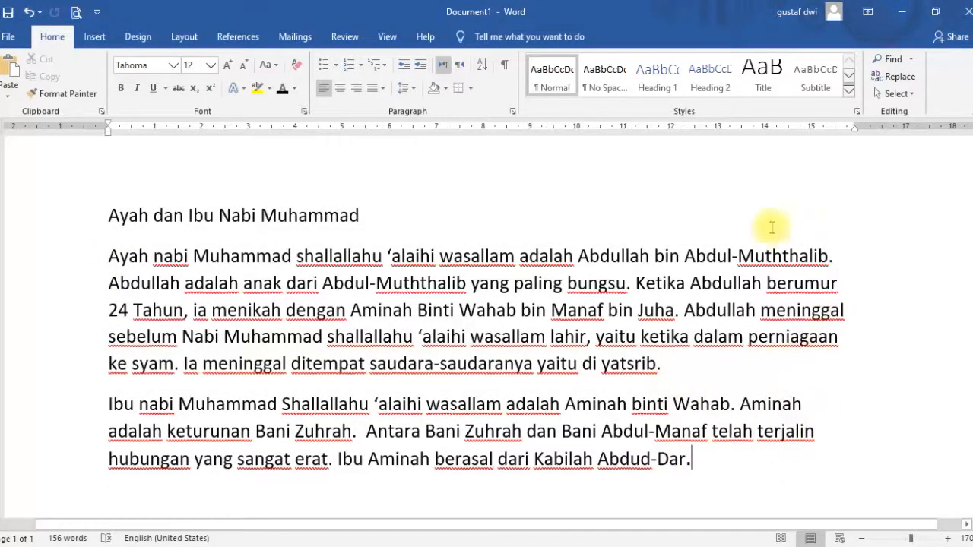
# Center-align the title and both paragraphs.
pyautogui.click(323, 93)
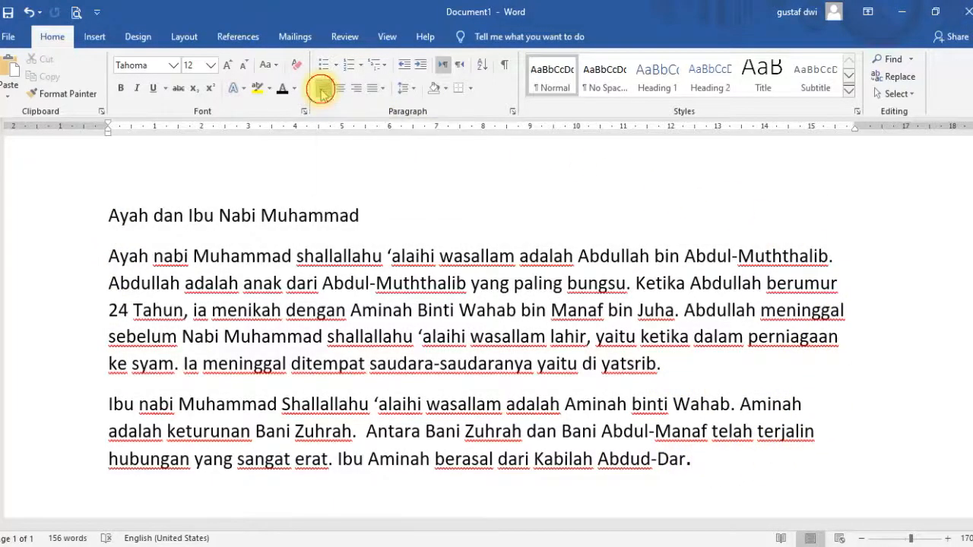
pyautogui.click(325, 92)
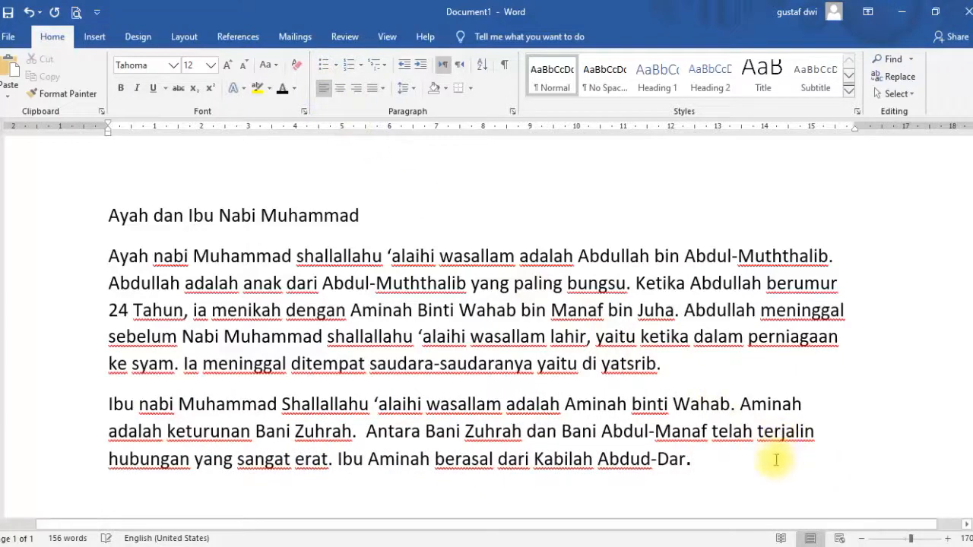
pyautogui.moveTo(715, 463); pyautogui.dragTo(95, 223)
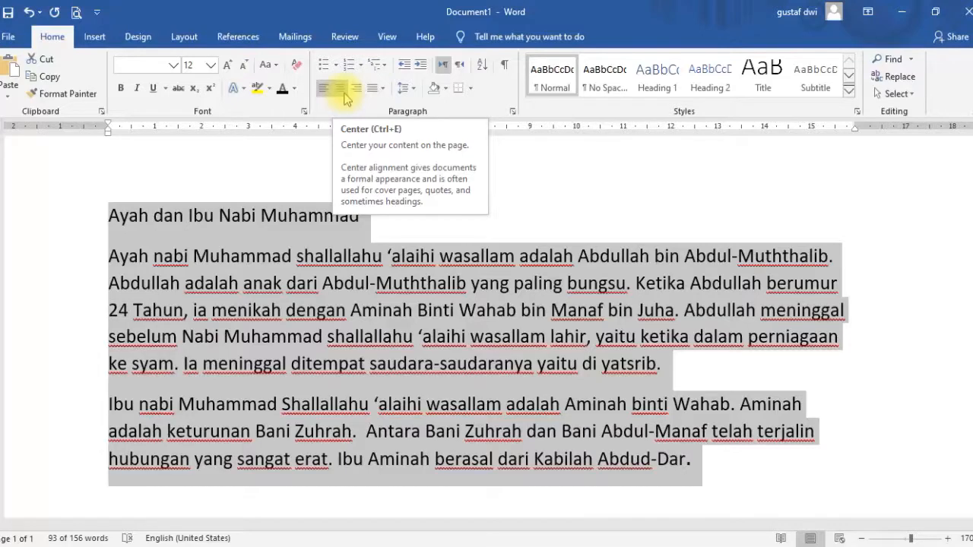
pyautogui.click(344, 96)
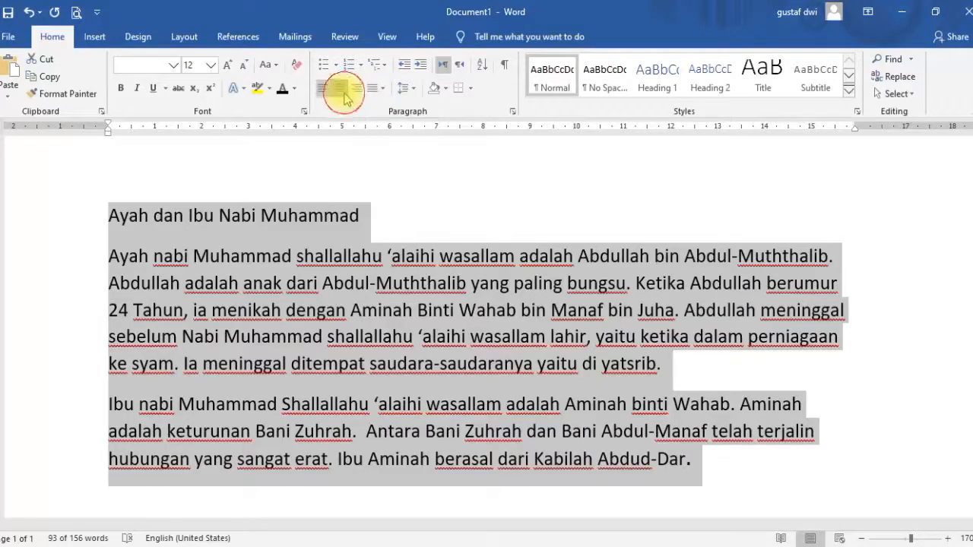
pyautogui.click(526, 256)
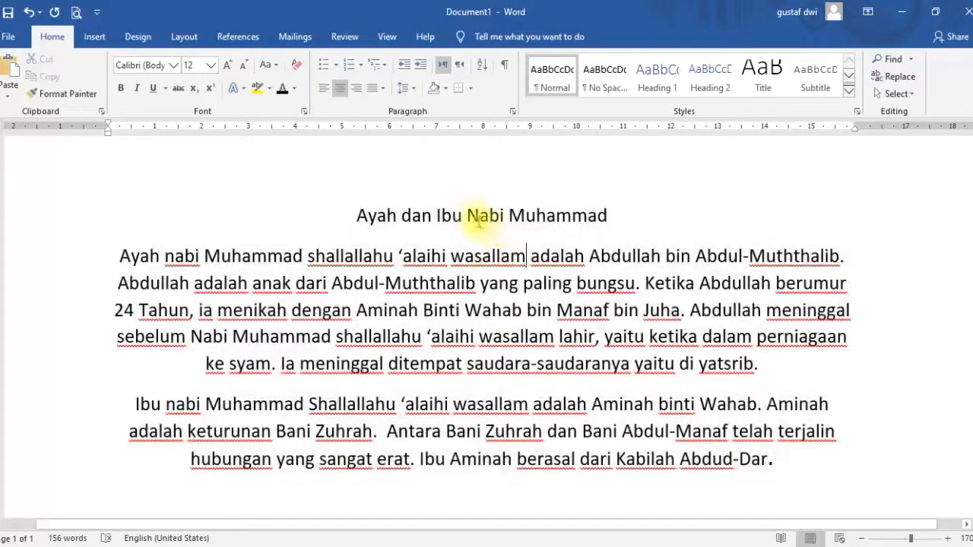
# Type test text on a new centered line below the paragraphs and delete it.
pyautogui.click(777, 462)
pyautogui.press('Return')
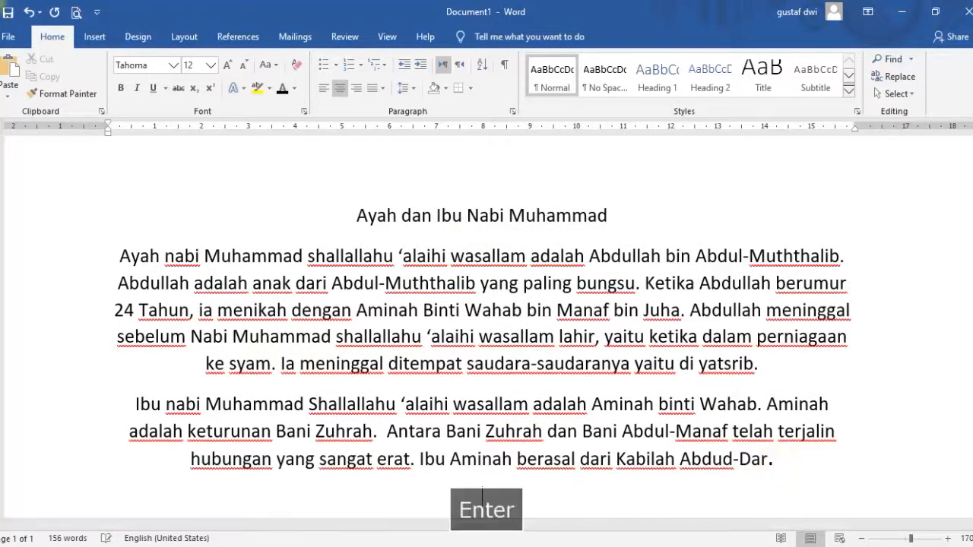
pyautogui.write('bkjgkjgkgkjgkjgkgkjgkjg')
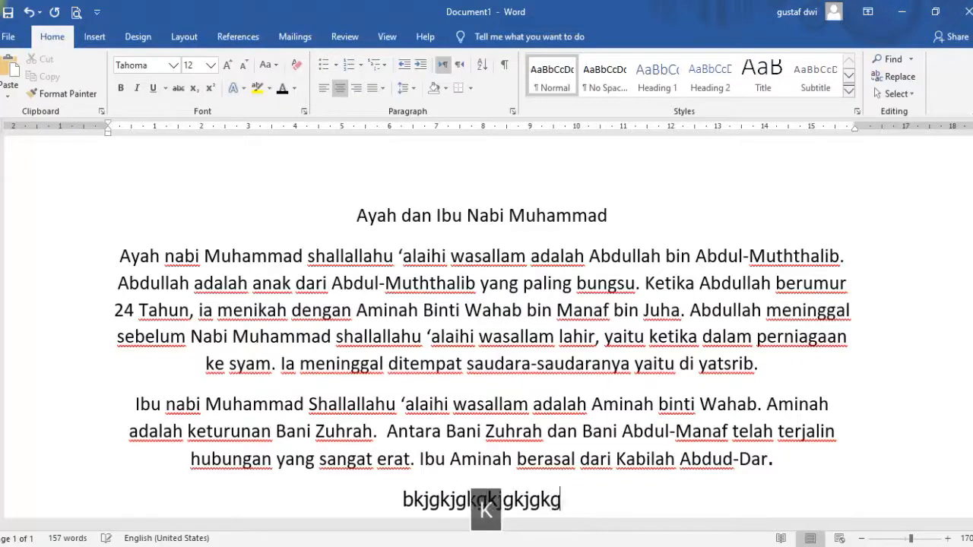
pyautogui.press('BackSpace')
pyautogui.press('BackSpace')
pyautogui.press('BackSpace')
pyautogui.press('BackSpace')
pyautogui.press('BackSpace')
pyautogui.press('BackSpace')
pyautogui.press('BackSpace')
pyautogui.press('BackSpace')
pyautogui.press('BackSpace')
pyautogui.press('BackSpace')
pyautogui.press('BackSpace')
pyautogui.press('BackSpace')
pyautogui.press('BackSpace')
pyautogui.press('BackSpace')
pyautogui.press('BackSpace')
pyautogui.press('BackSpace')
pyautogui.press('BackSpace')
pyautogui.press('BackSpace')
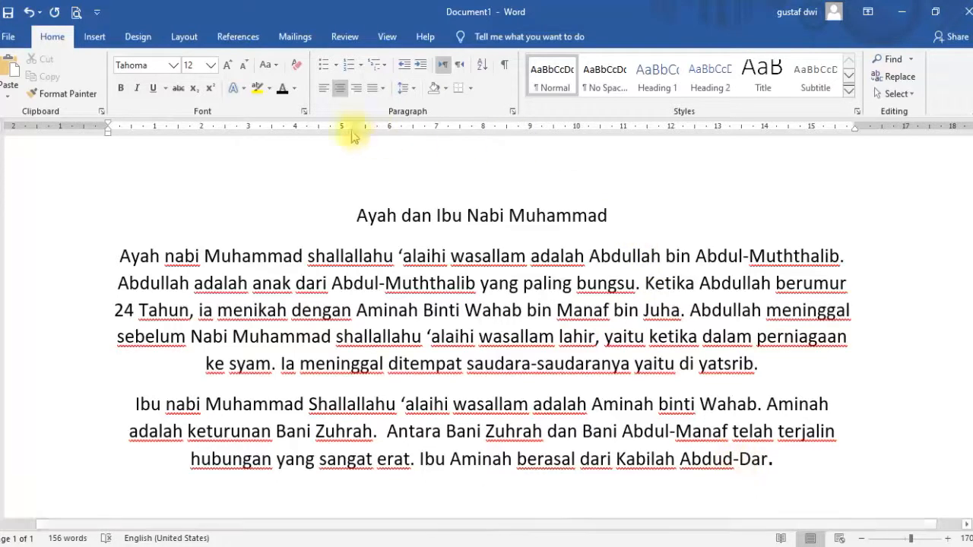
# Left-align the new empty line, type test text on it, and delete it.
pyautogui.click(330, 90)
pyautogui.write('hjjh')
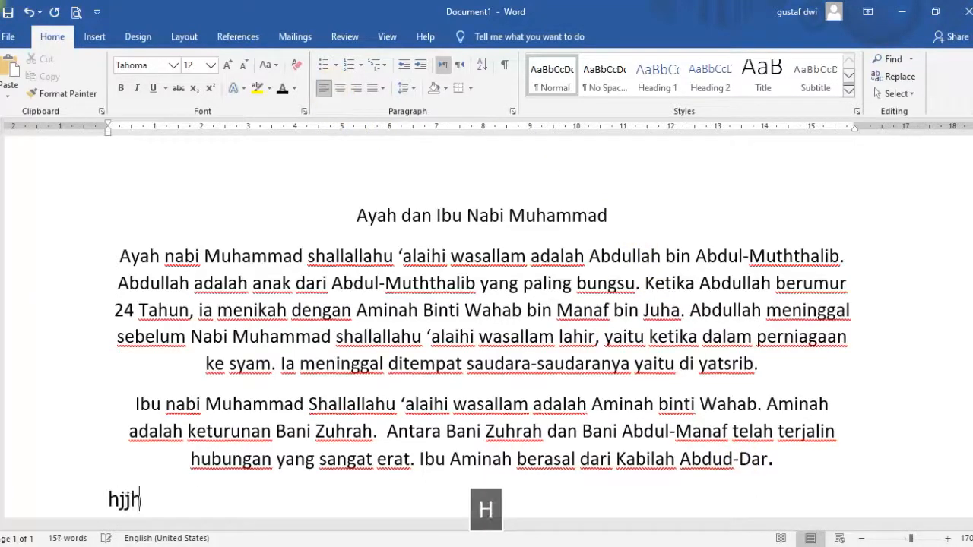
pyautogui.press('BackSpace')
pyautogui.press('BackSpace')
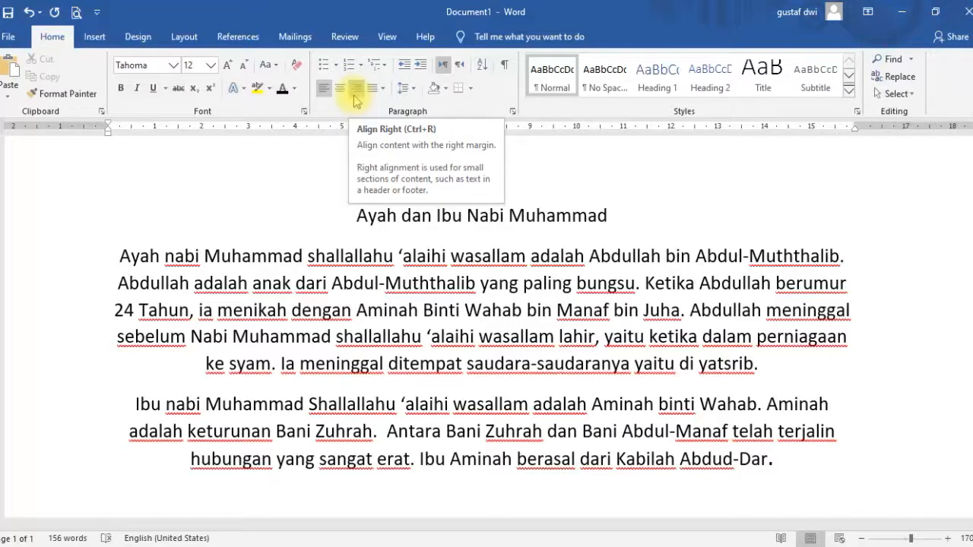
# Right-align the title and both paragraphs.
pyautogui.click(771, 465)
pyautogui.moveTo(779, 466); pyautogui.dragTo(365, 217)
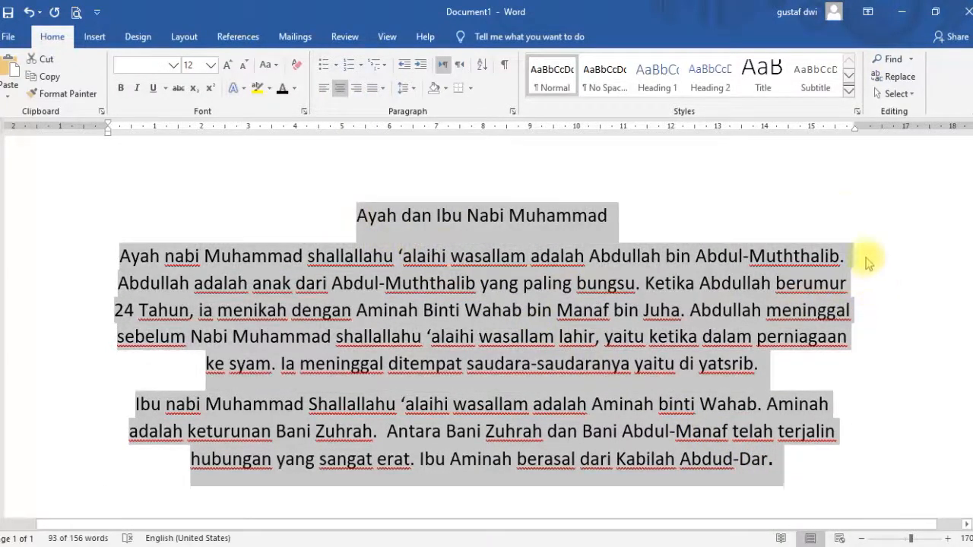
pyautogui.click(355, 89)
pyautogui.click(569, 194)
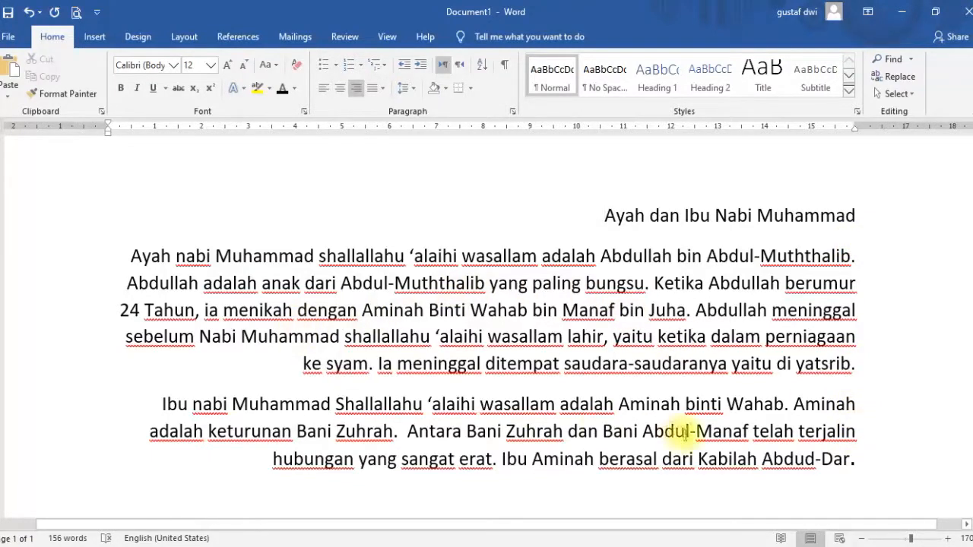
# Type test text on a right-aligned empty line below the paragraphs and delete it.
pyautogui.doubleClick(507, 495)
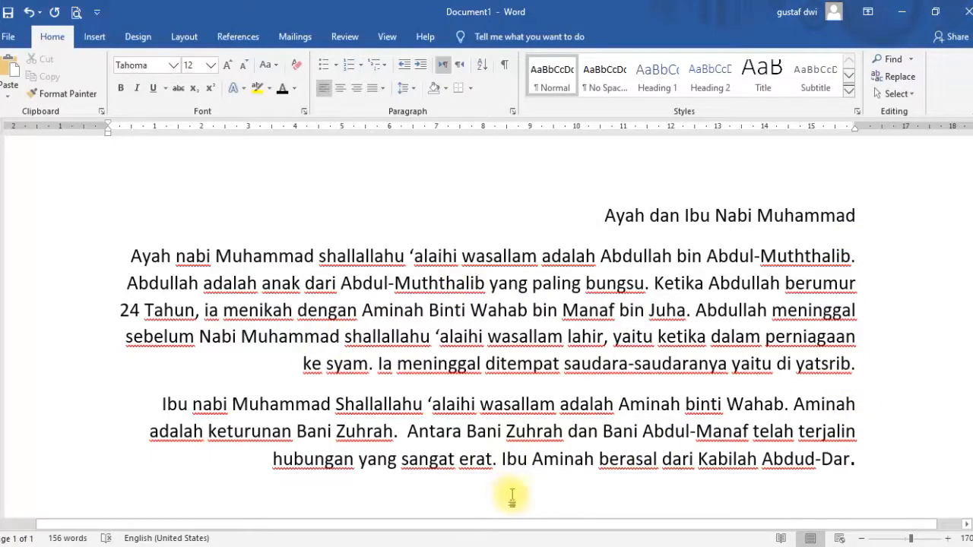
pyautogui.click(357, 91)
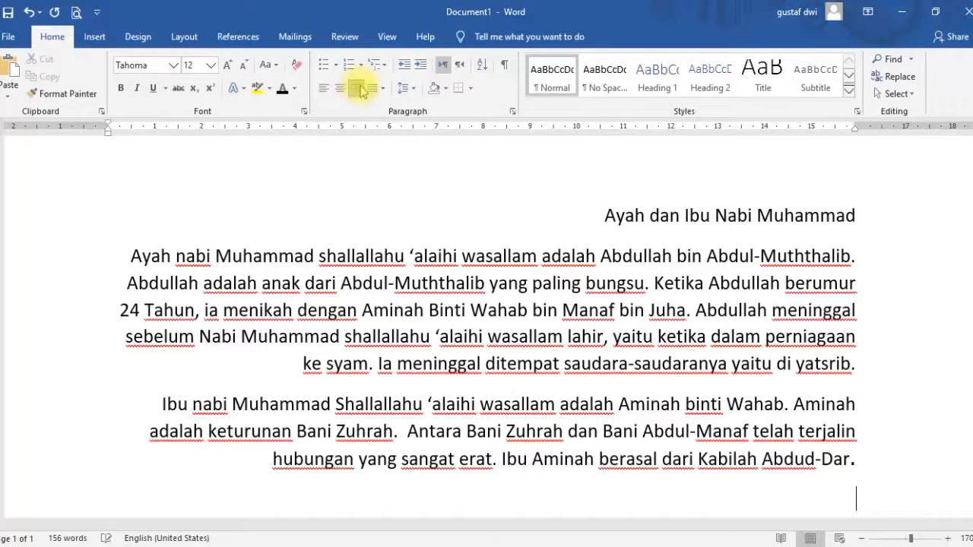
pyautogui.write('lhlkjjlkjlj')
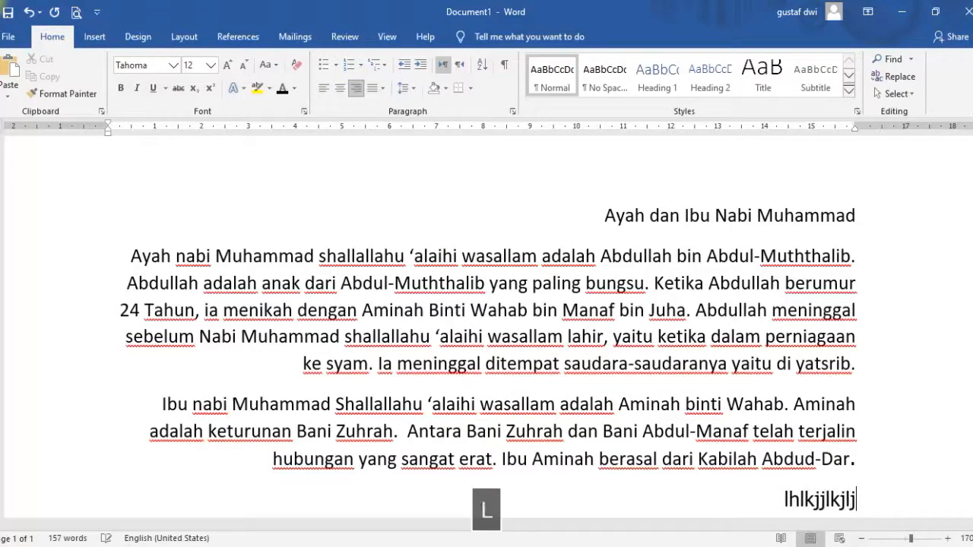
pyautogui.press('BackSpace')
pyautogui.press('BackSpace')
pyautogui.press('BackSpace')
pyautogui.press('BackSpace')
pyautogui.press('BackSpace')
pyautogui.press('BackSpace')
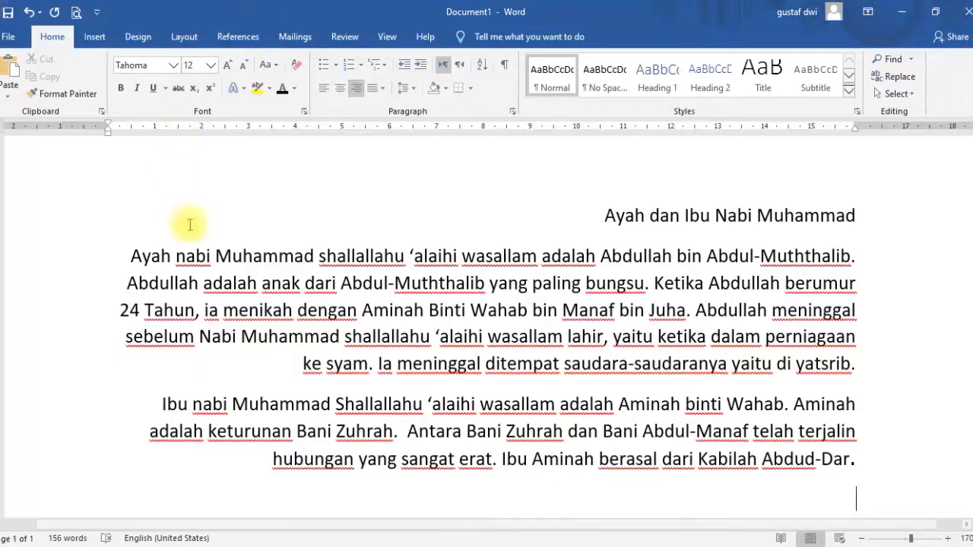
# Browse the justify alignment options for the selected text.
pyautogui.moveTo(274, 458); pyautogui.dragTo(593, 200)
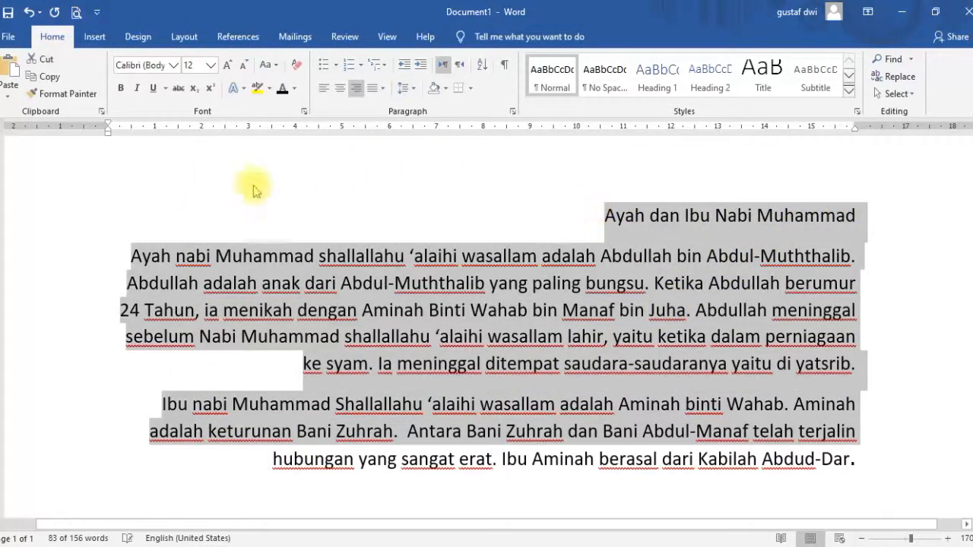
pyautogui.click(383, 90)
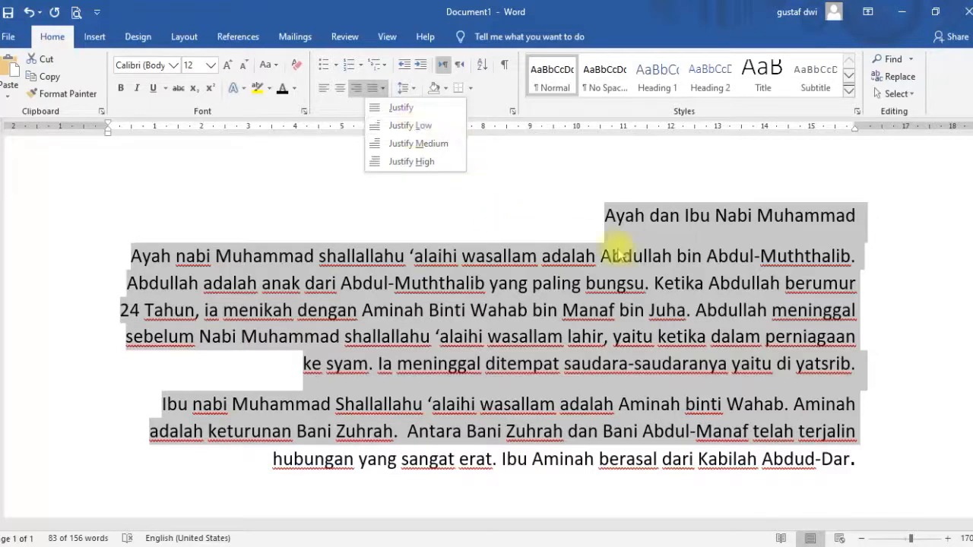
pyautogui.click(692, 260)
# Apply Justify Low alignment to the first body paragraph.
pyautogui.doubleClick(694, 256)
pyautogui.click(688, 256)
pyautogui.moveTo(673, 257); pyautogui.dragTo(727, 256)
pyautogui.click(675, 256)
pyautogui.click(643, 256)
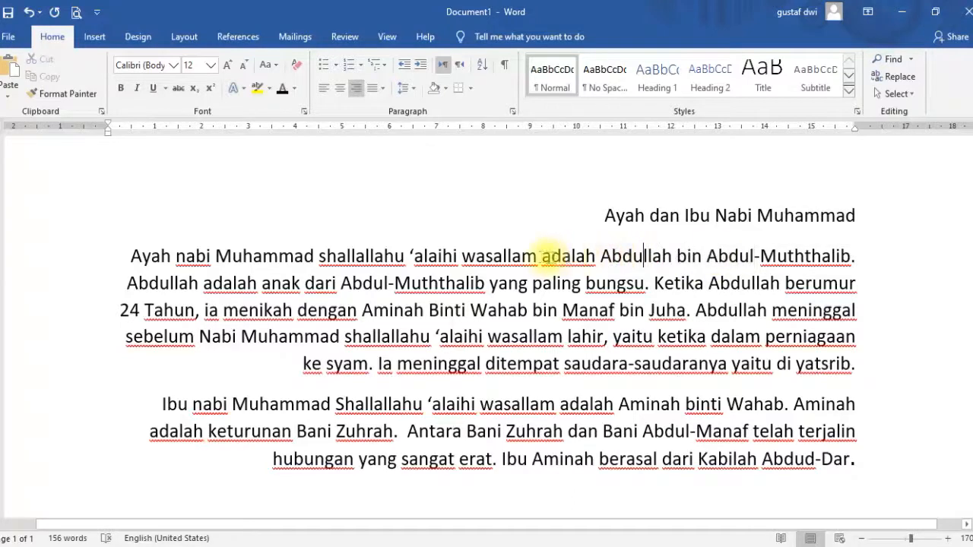
pyautogui.moveTo(541, 256); pyautogui.dragTo(600, 262)
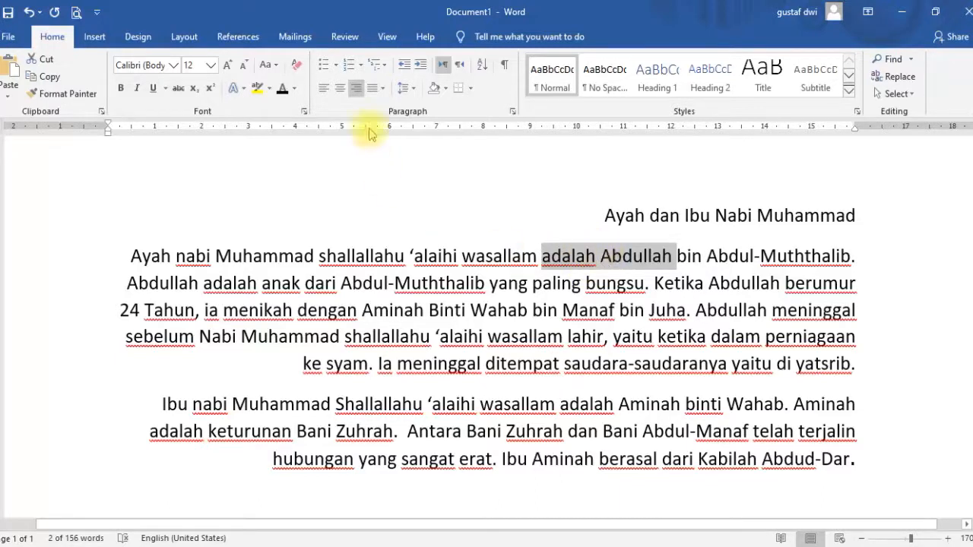
pyautogui.click(385, 90)
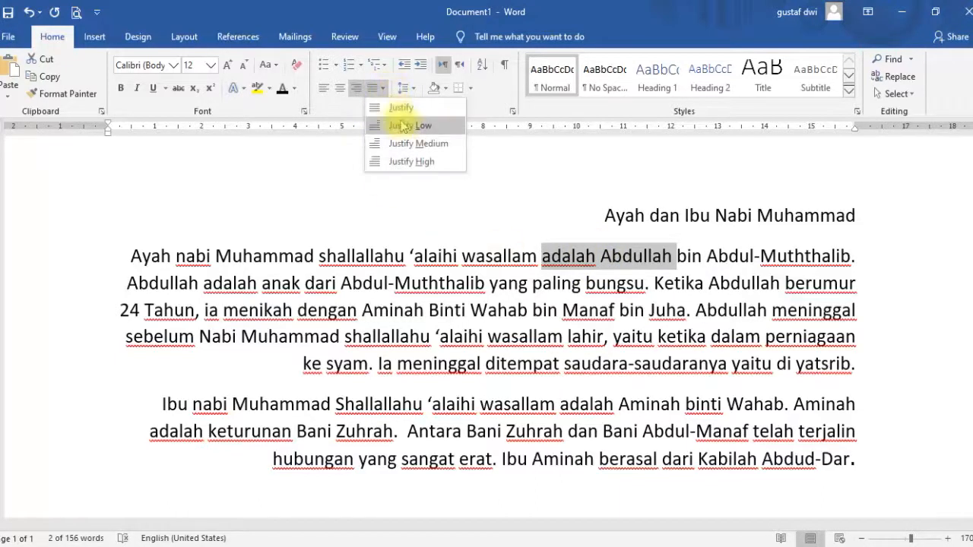
pyautogui.click(403, 128)
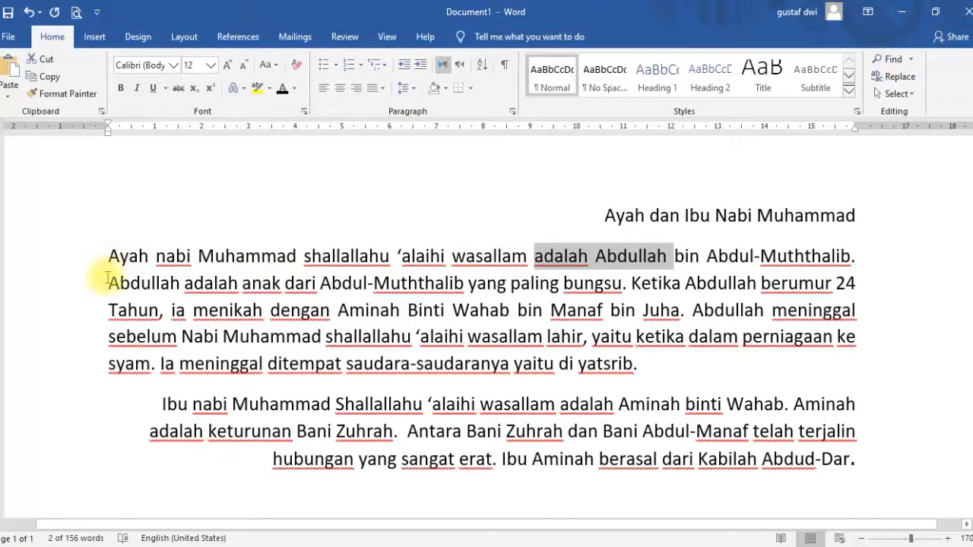
# Apply Justify Low alignment to the title and both paragraphs.
pyautogui.click(766, 339)
pyautogui.moveTo(242, 460); pyautogui.dragTo(537, 200)
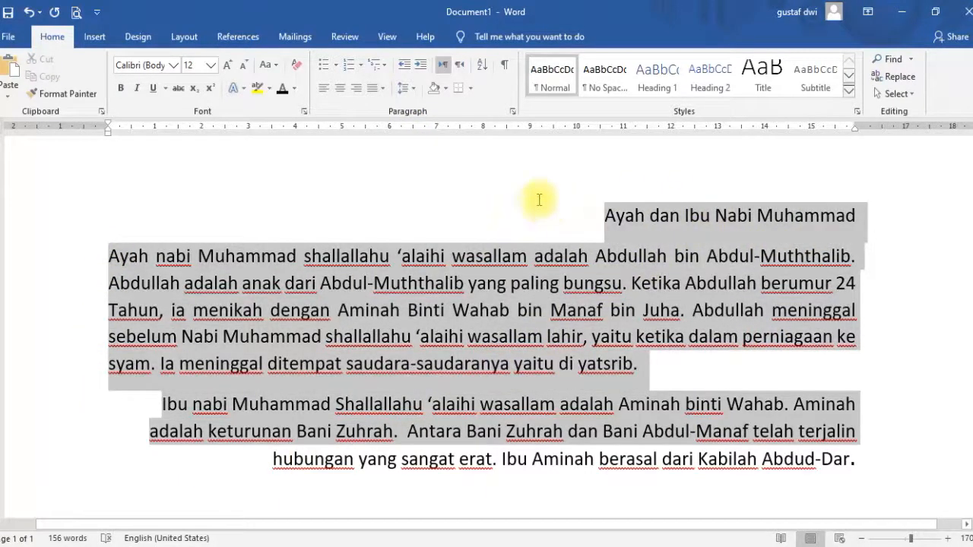
pyautogui.click(384, 89)
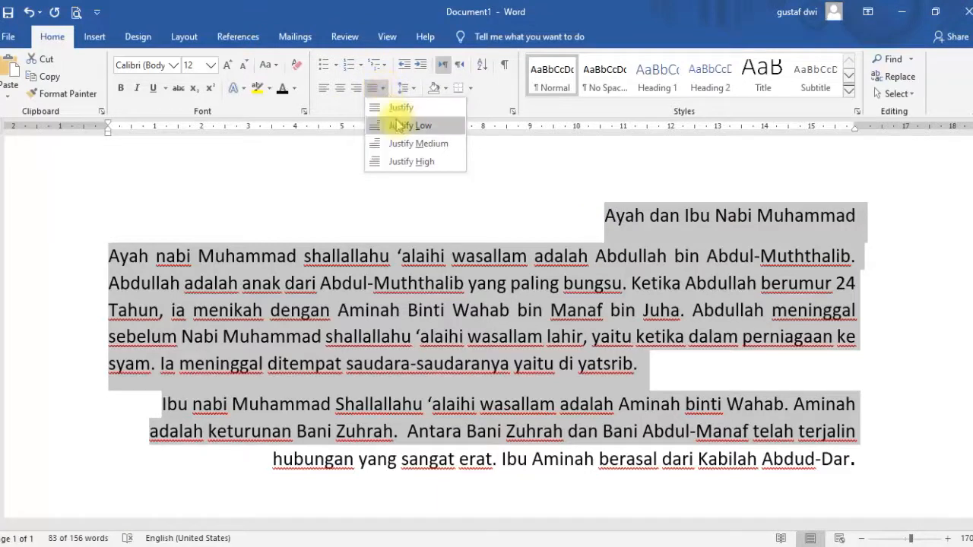
pyautogui.click(392, 124)
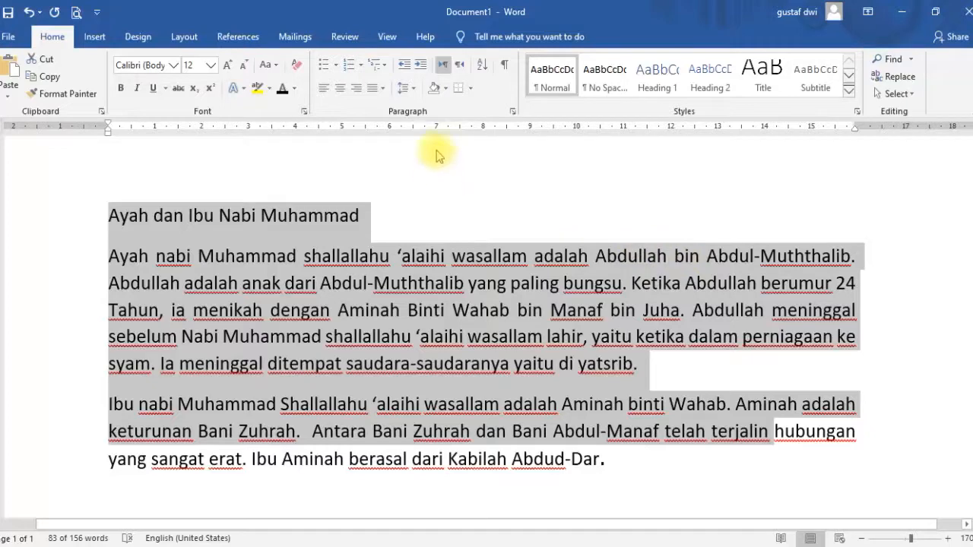
# Apply Justify Medium alignment to the title and both paragraphs.
pyautogui.click(403, 88)
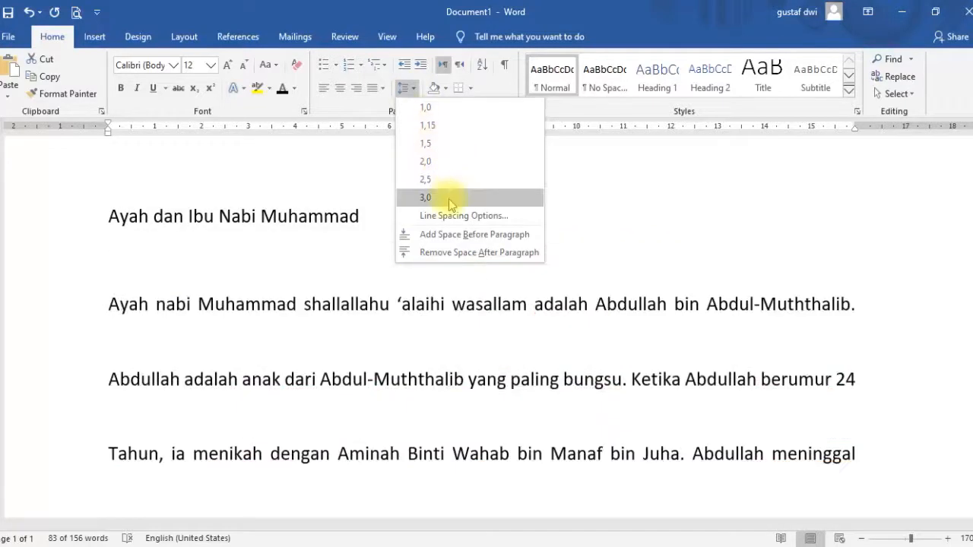
pyautogui.click(380, 89)
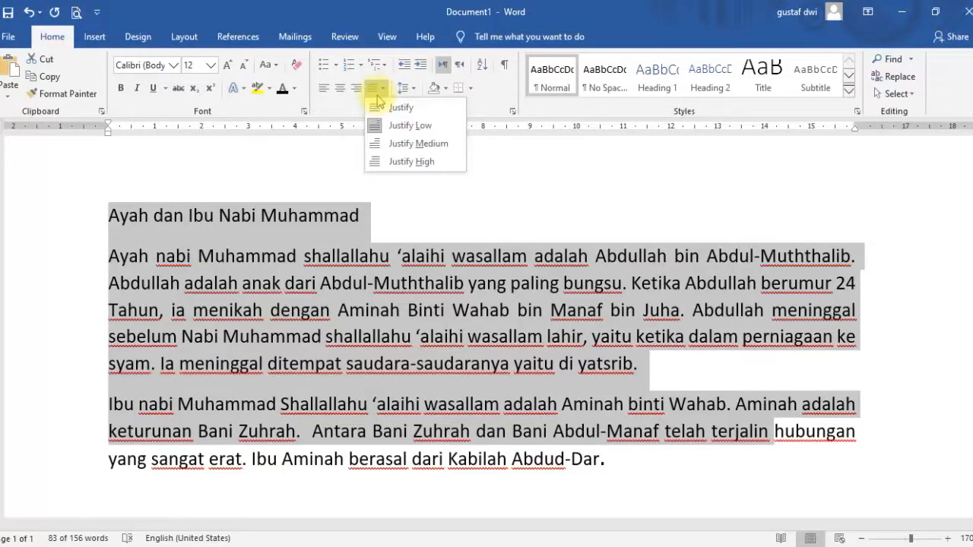
pyautogui.click(399, 143)
pyautogui.click(756, 256)
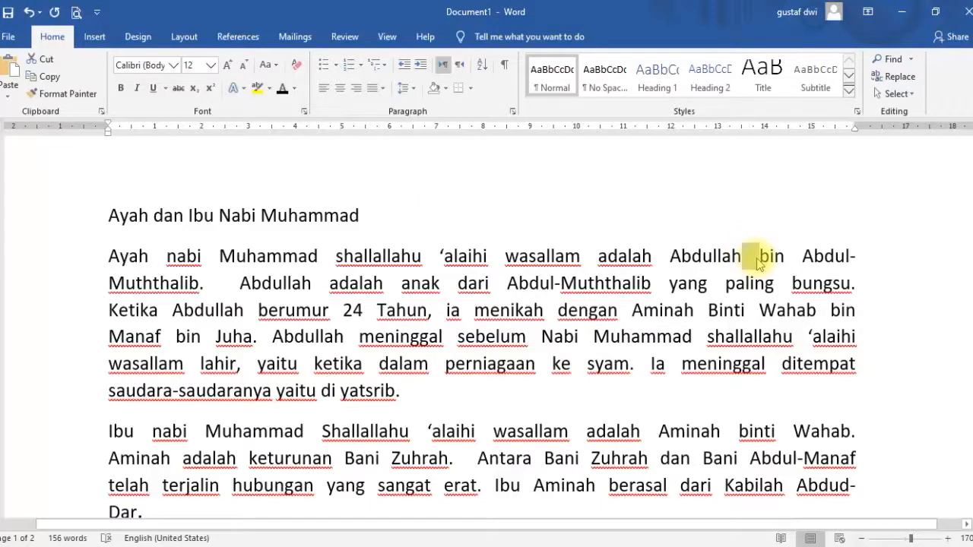
# Apply Justify High alignment to the title and both paragraphs.
pyautogui.click(120, 247)
pyautogui.moveTo(110, 221); pyautogui.dragTo(363, 491)
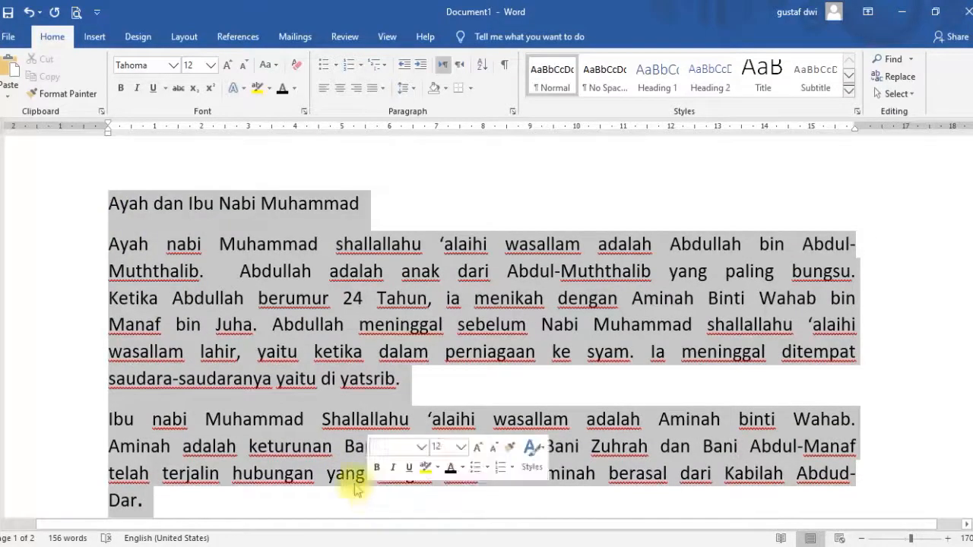
pyautogui.click(384, 89)
pyautogui.click(410, 161)
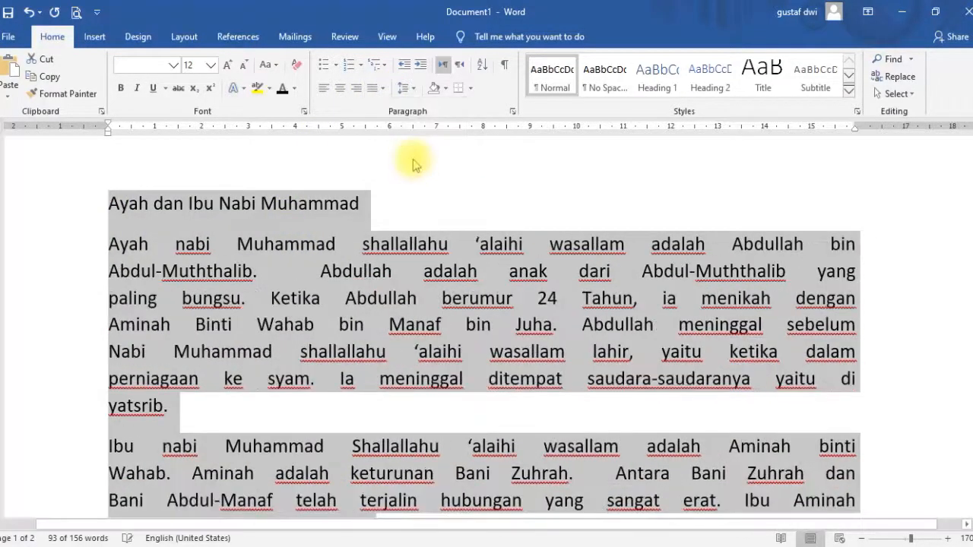
pyautogui.click(819, 246)
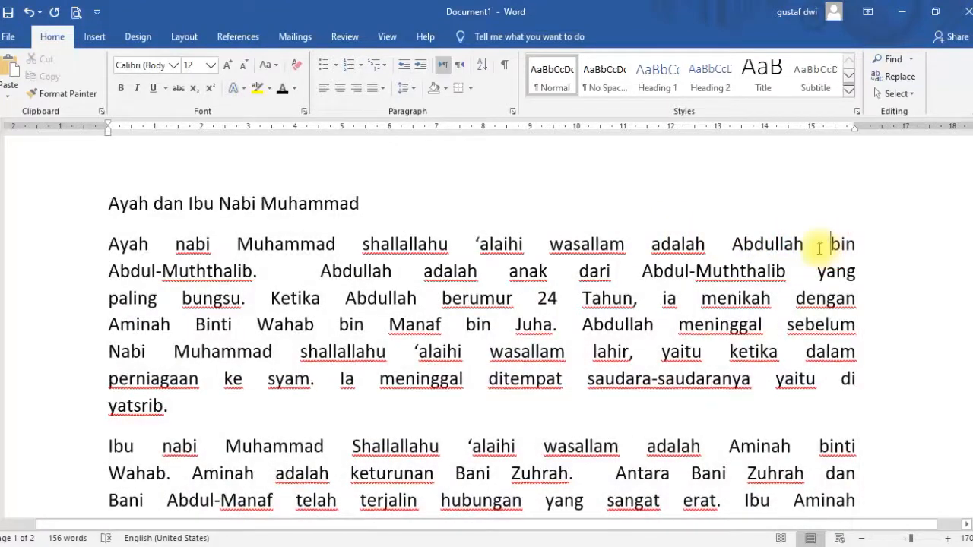
pyautogui.moveTo(807, 248); pyautogui.dragTo(812, 249)
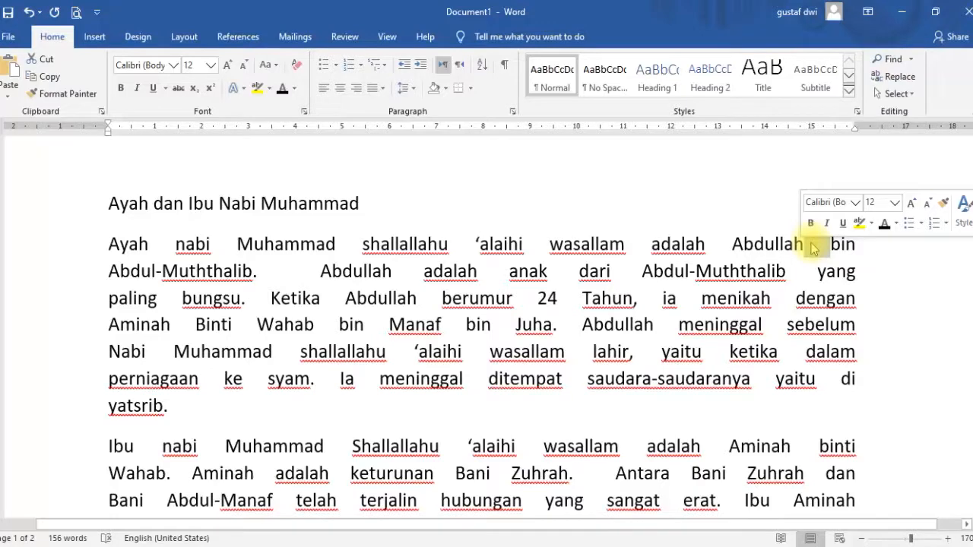
# Left-align the title and both paragraphs.
pyautogui.scroll(-1, 628, 311)
pyautogui.moveTo(370, 471); pyautogui.dragTo(71, 206)
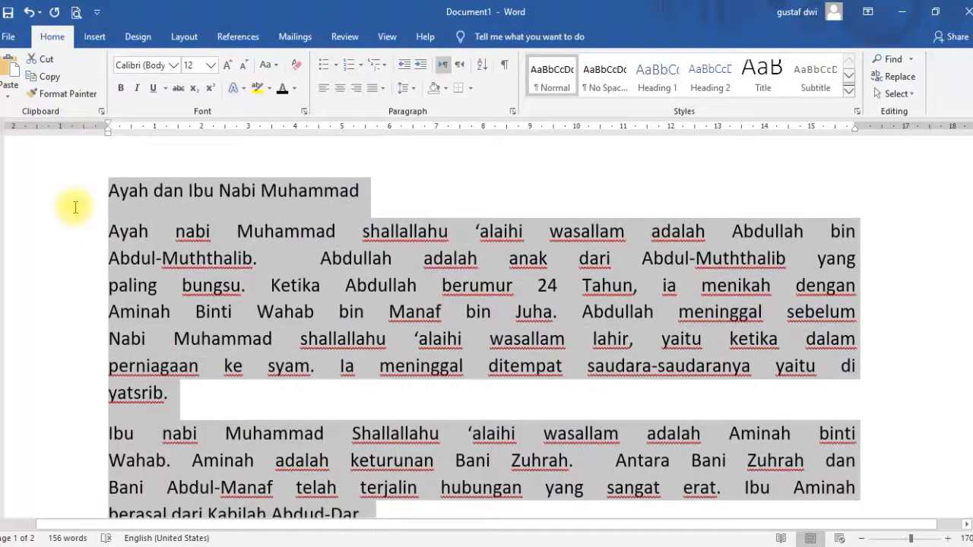
pyautogui.click(322, 89)
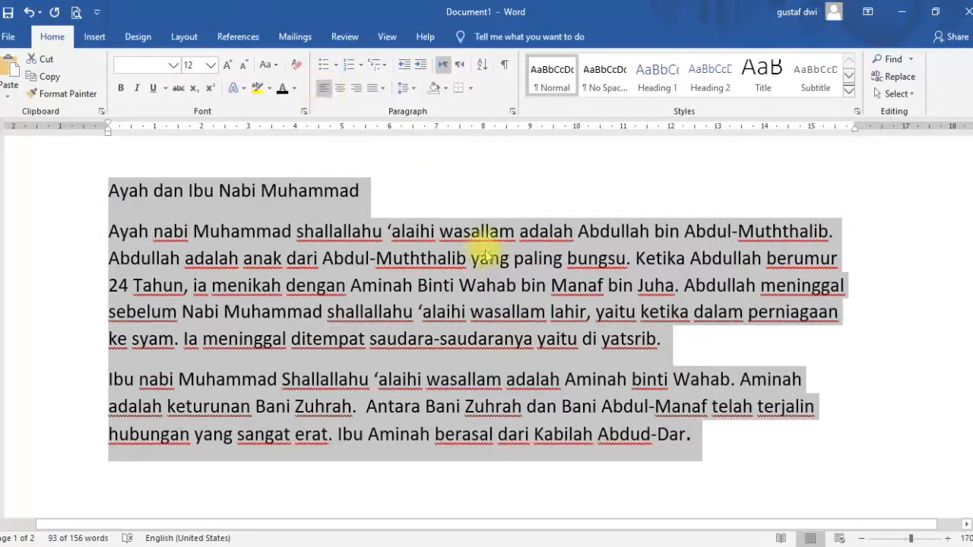
pyautogui.scroll(1, 503, 254)
pyautogui.click(418, 247)
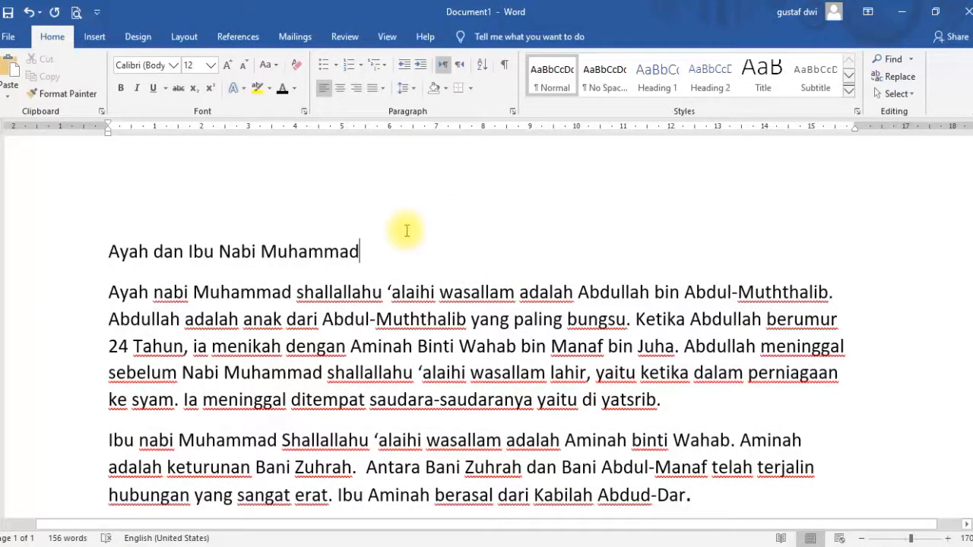
# Scroll through the document to review the content below the paragraphs.
pyautogui.scroll(-1, 388, 225)
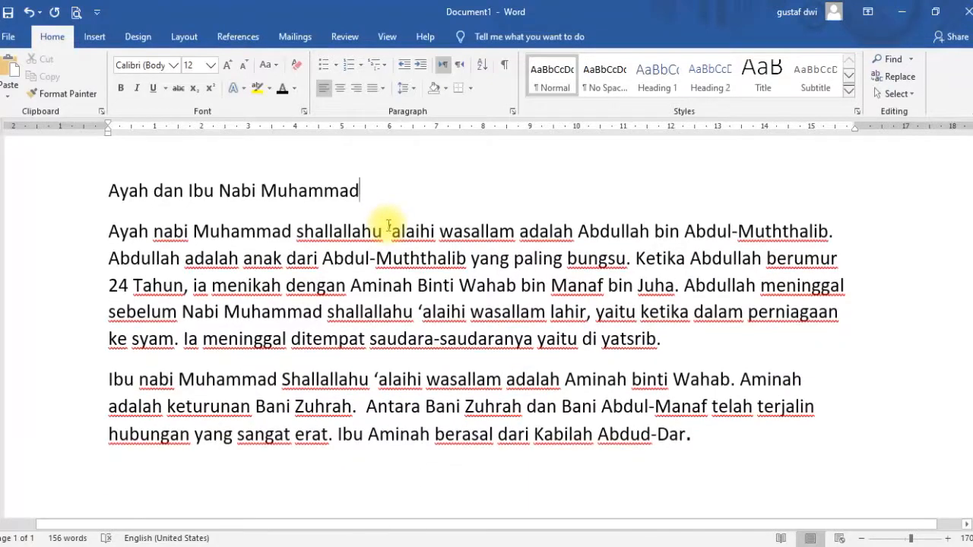
pyautogui.scroll(-2, 387, 222)
pyautogui.scroll(3, 386, 220)
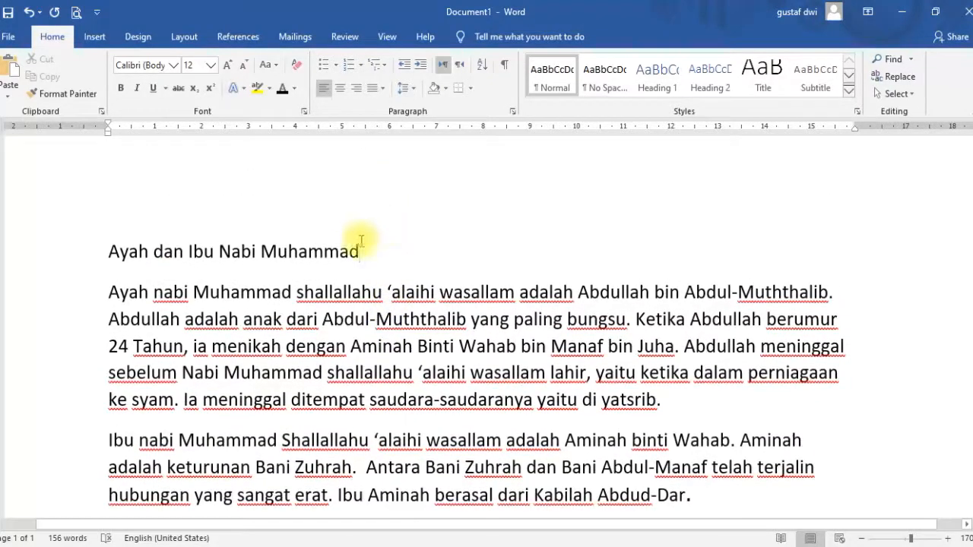
pyautogui.scroll(3, 358, 253)
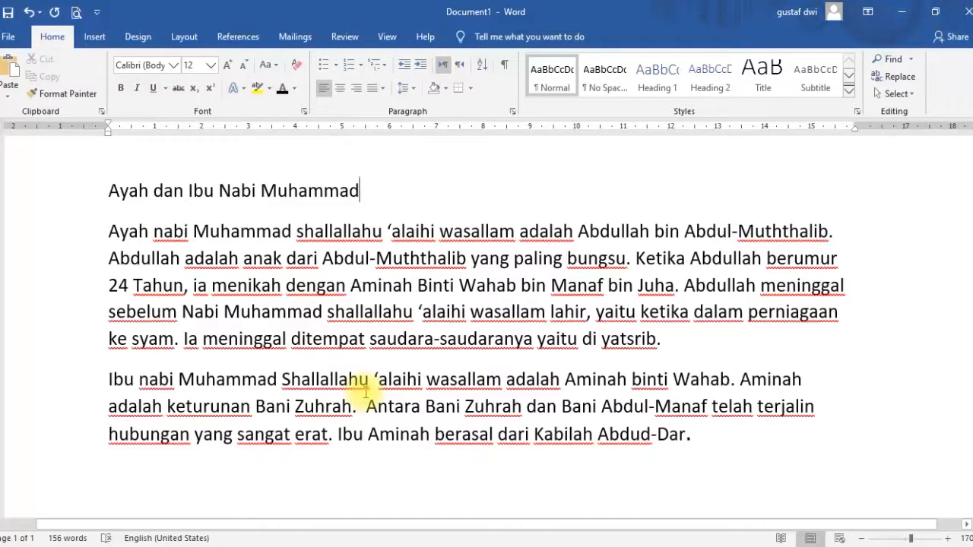
pyautogui.scroll(-5, 349, 401)
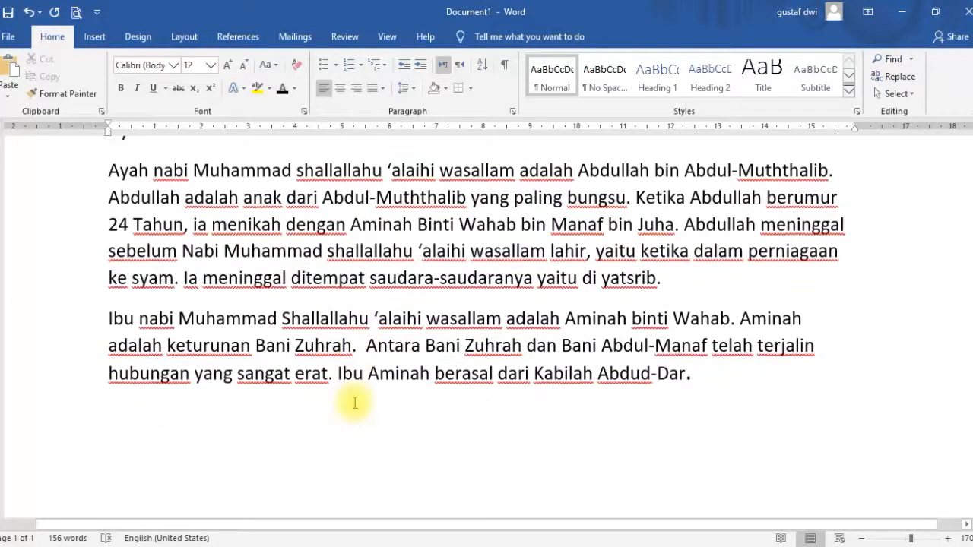
pyautogui.scroll(-2, 354, 399)
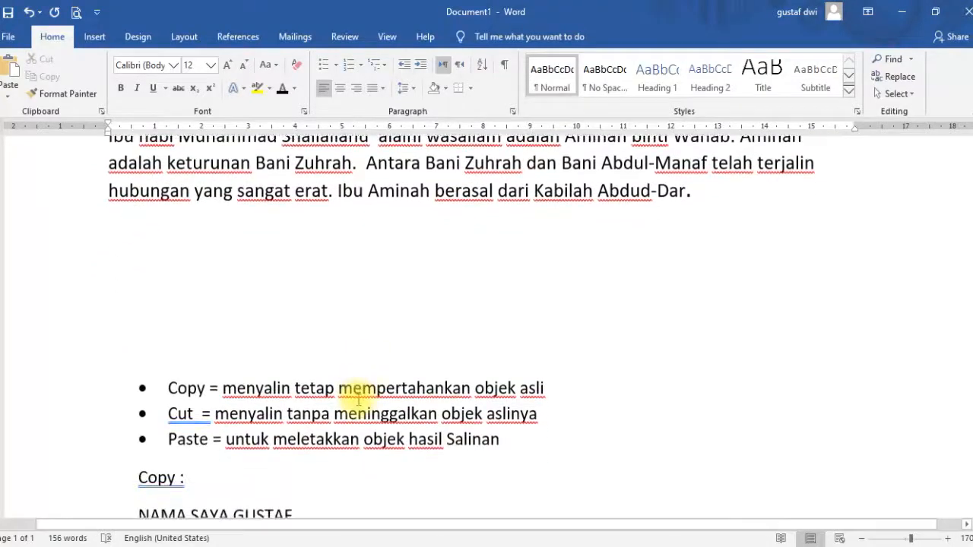
pyautogui.scroll(2, 346, 378)
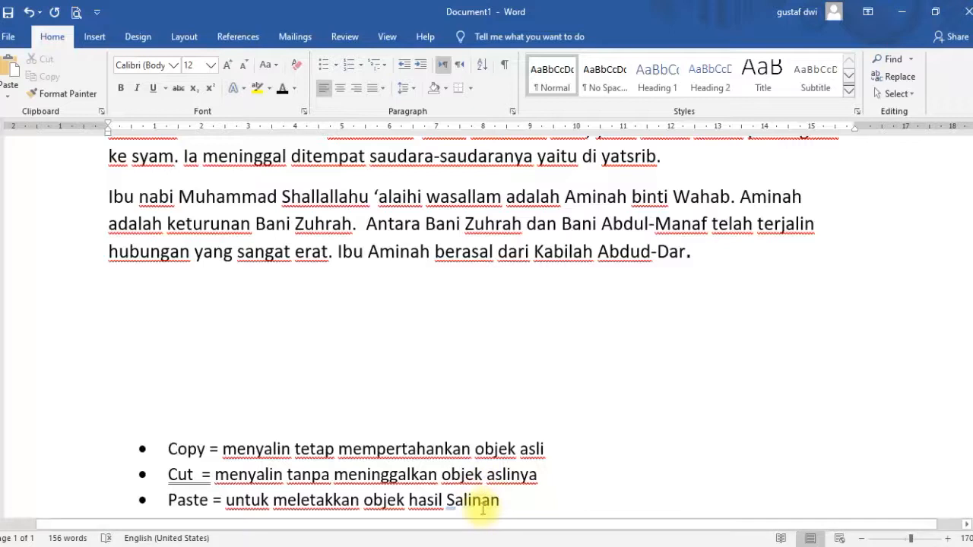
# Delete the duplicate 'NAMA SAYA GUSTAF' line under the Copy heading.
pyautogui.scroll(-5, 332, 390)
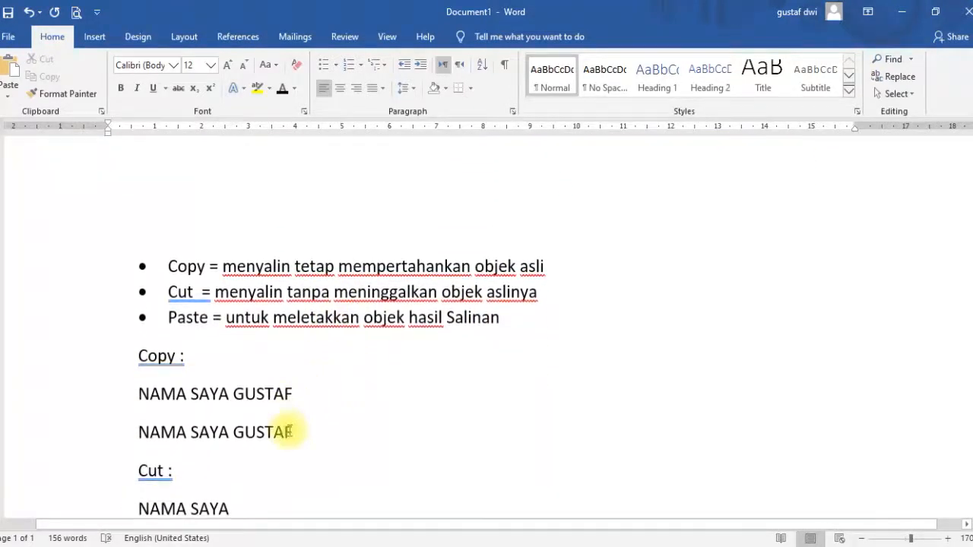
pyautogui.scroll(2, 287, 427)
pyautogui.scroll(-2, 279, 454)
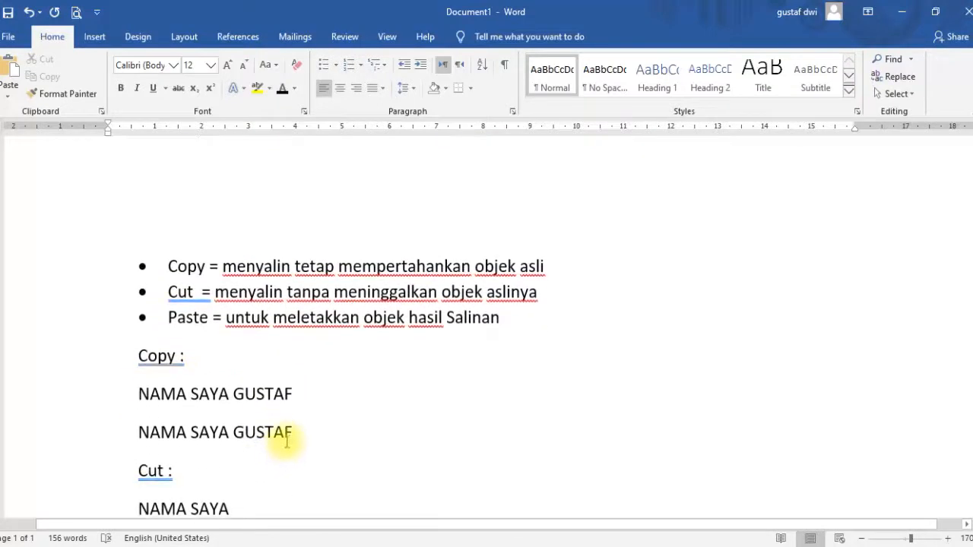
pyautogui.moveTo(292, 434); pyautogui.dragTo(174, 398)
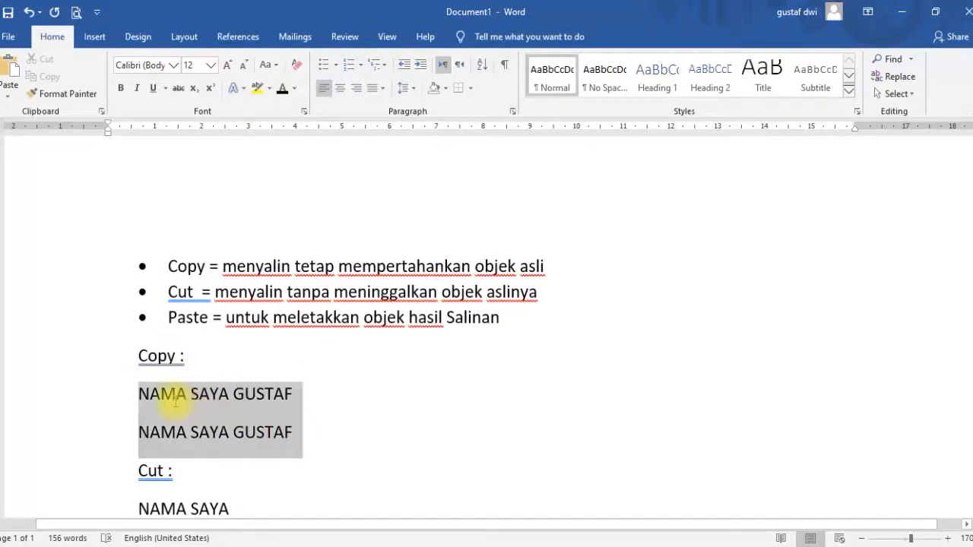
pyautogui.click(293, 416)
pyautogui.moveTo(294, 424); pyautogui.dragTo(111, 443)
pyautogui.press('BackSpace')
pyautogui.click(293, 410)
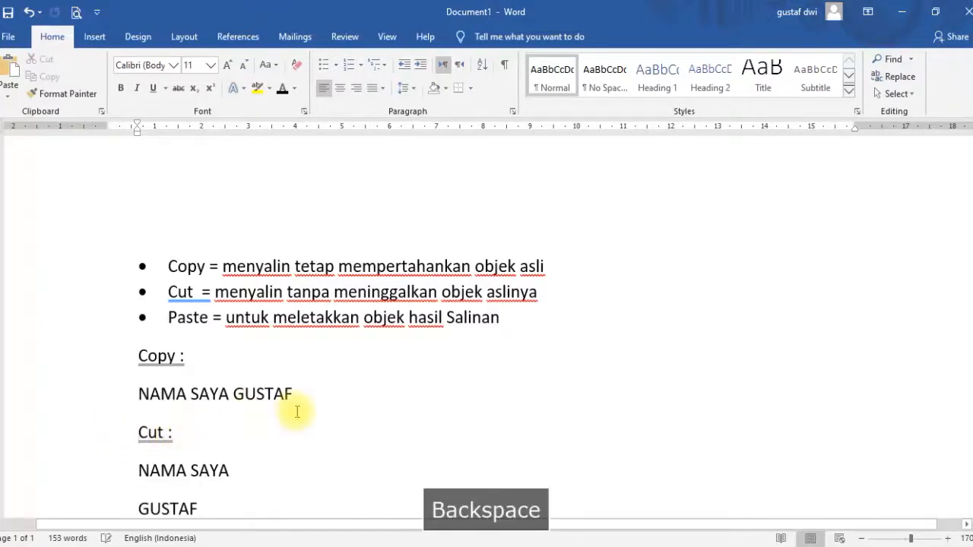
# Delete the example lines below the Cut heading.
pyautogui.scroll(-5, 288, 417)
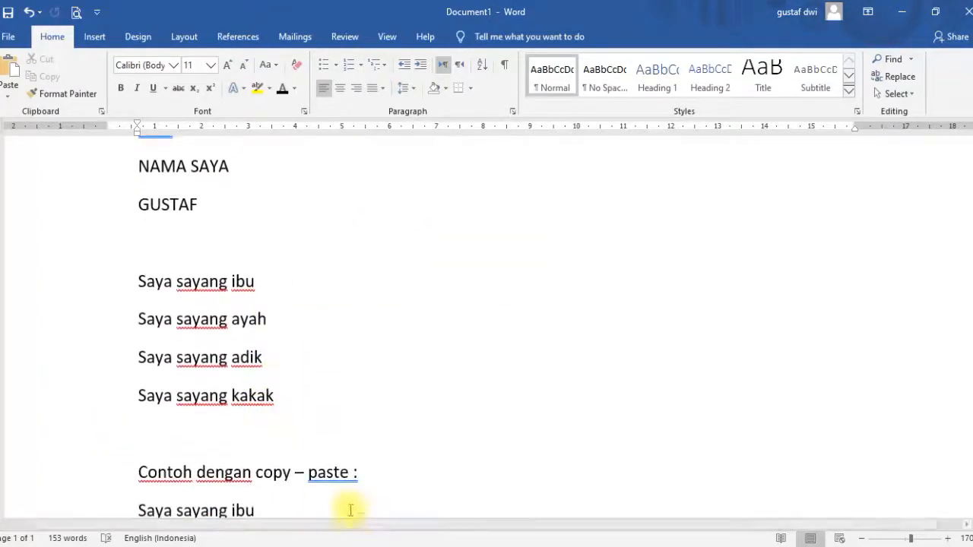
pyautogui.moveTo(311, 496); pyautogui.dragTo(250, 452)
pyautogui.scroll(4, 250, 451)
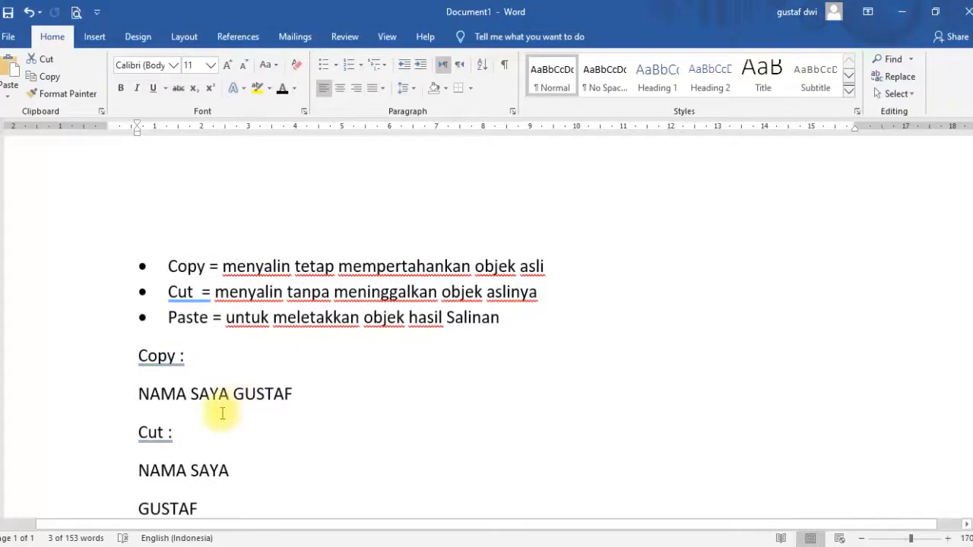
pyautogui.click(268, 421)
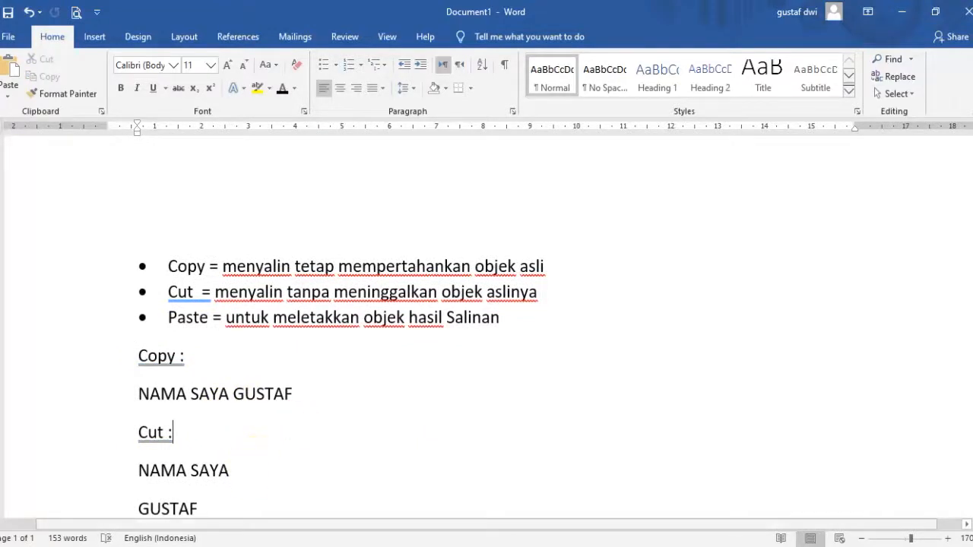
pyautogui.click(229, 470)
pyautogui.moveTo(187, 433); pyautogui.dragTo(194, 522)
pyautogui.press('Delete')
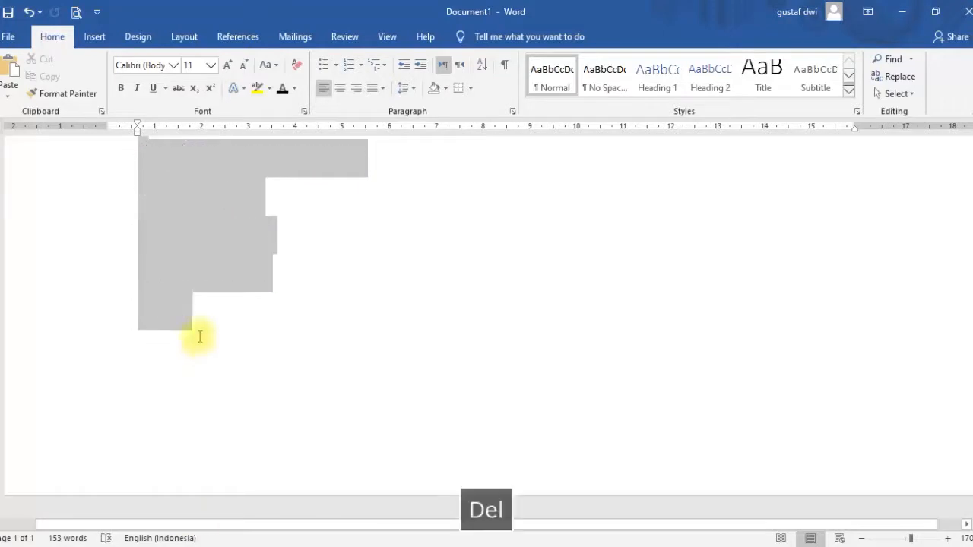
pyautogui.moveTo(224, 335); pyautogui.dragTo(124, 322)
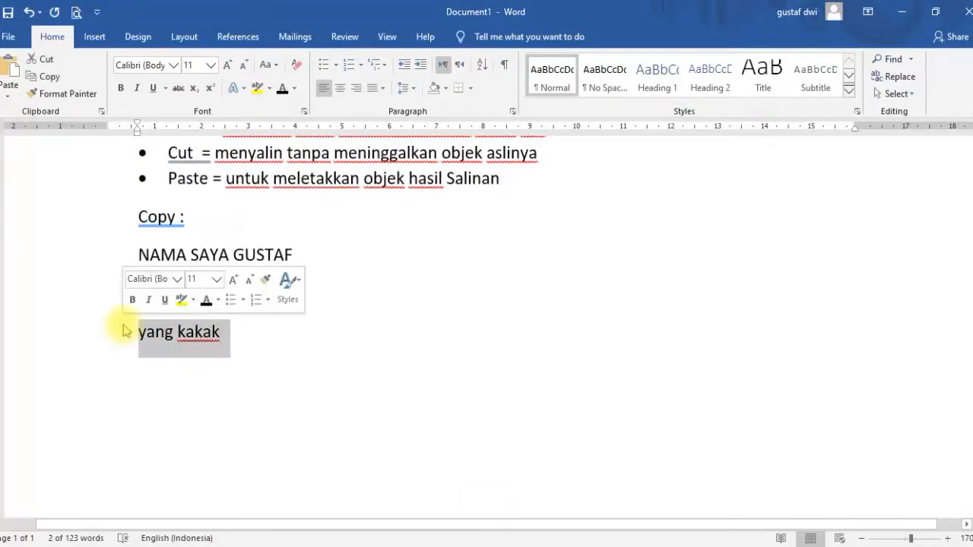
pyautogui.press('BackSpace')
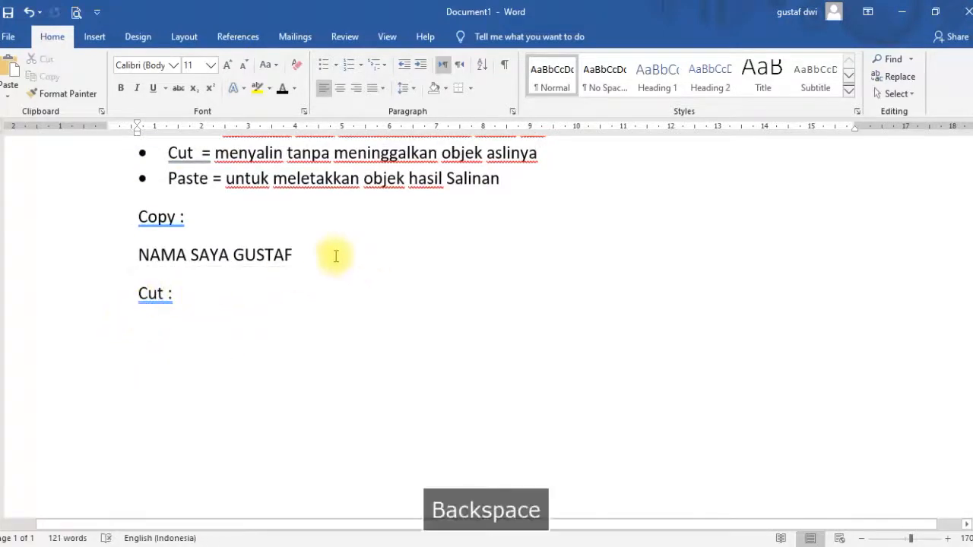
# Copy the 'NAMA SAYA GUSTAF' line and add an empty line below it.
pyautogui.click(285, 256)
pyautogui.tripleClick(227, 256)
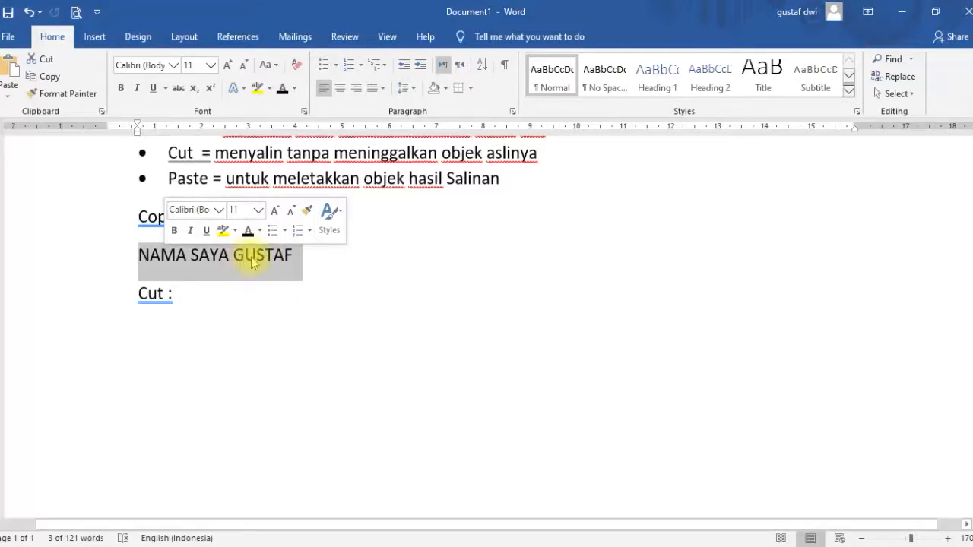
pyautogui.click(304, 264)
pyautogui.moveTo(299, 261); pyautogui.dragTo(147, 266)
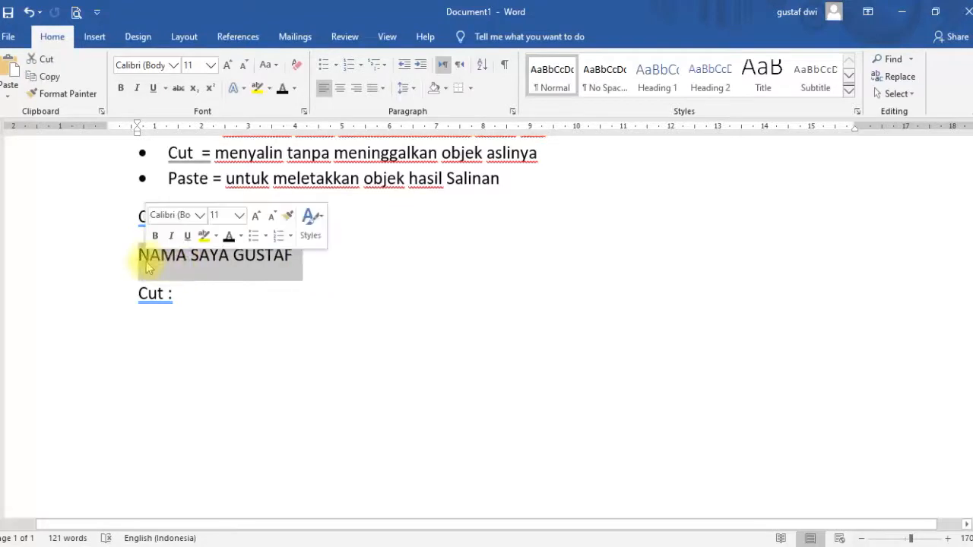
pyautogui.rightClick(190, 262)
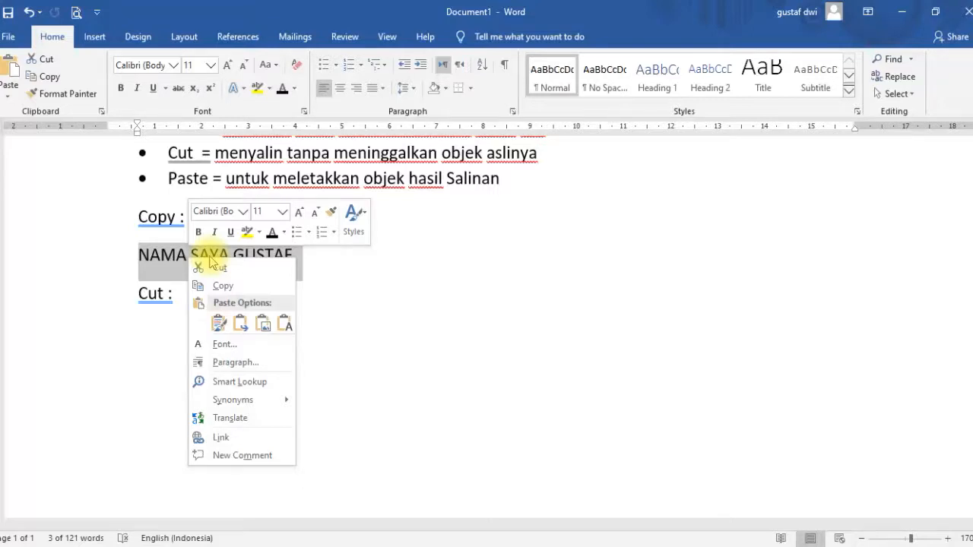
pyautogui.click(200, 285)
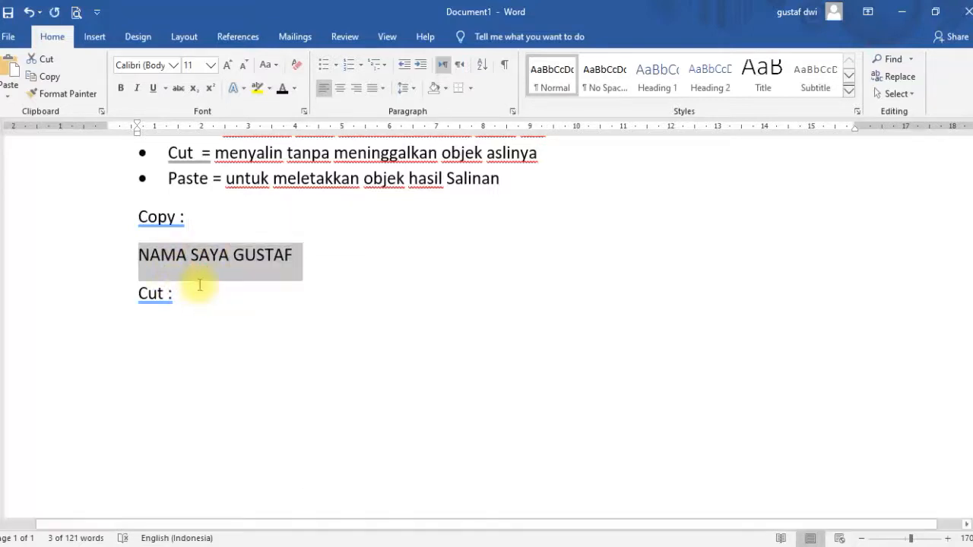
pyautogui.click(303, 251)
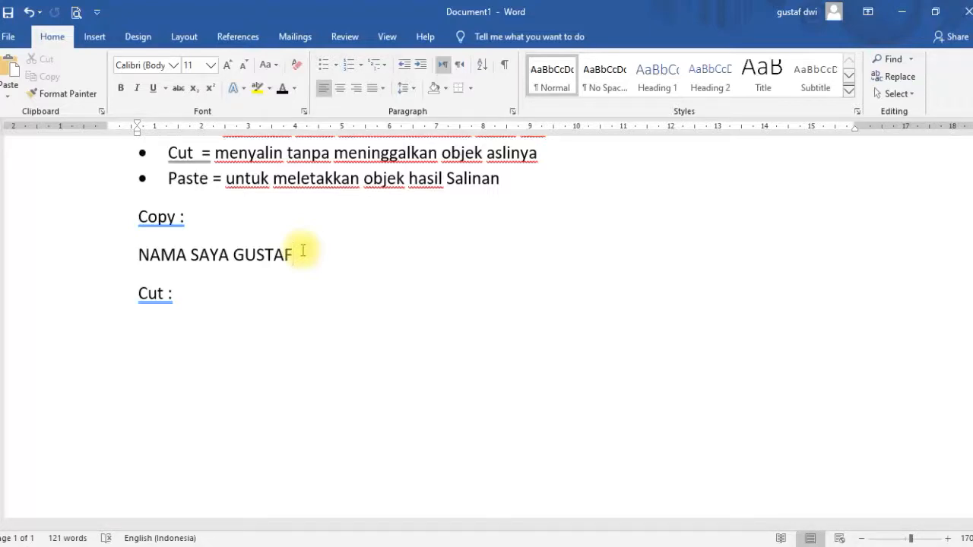
pyautogui.press('Return')
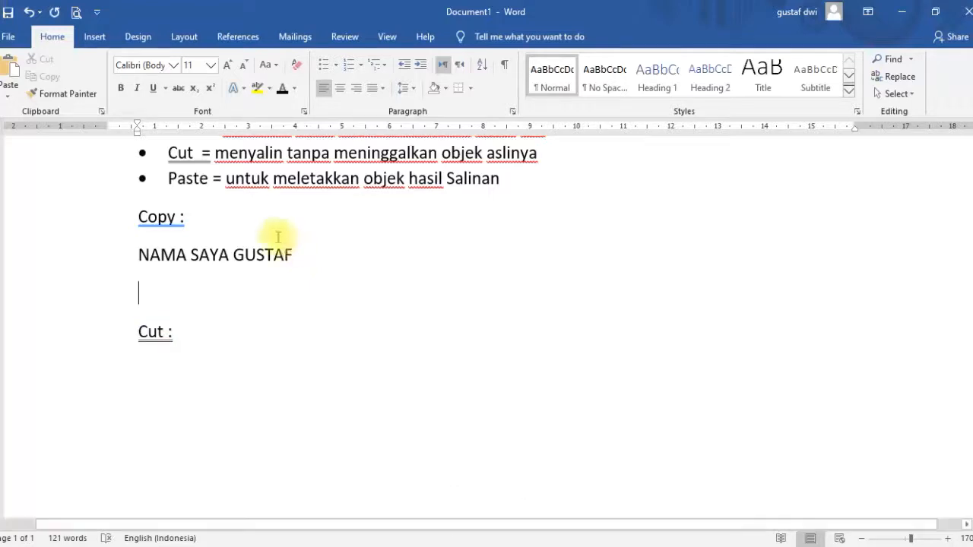
# Paste the copied 'NAMA SAYA GUSTAF' line onto the empty line below it under the Copy heading.
pyautogui.rightClick(144, 298)
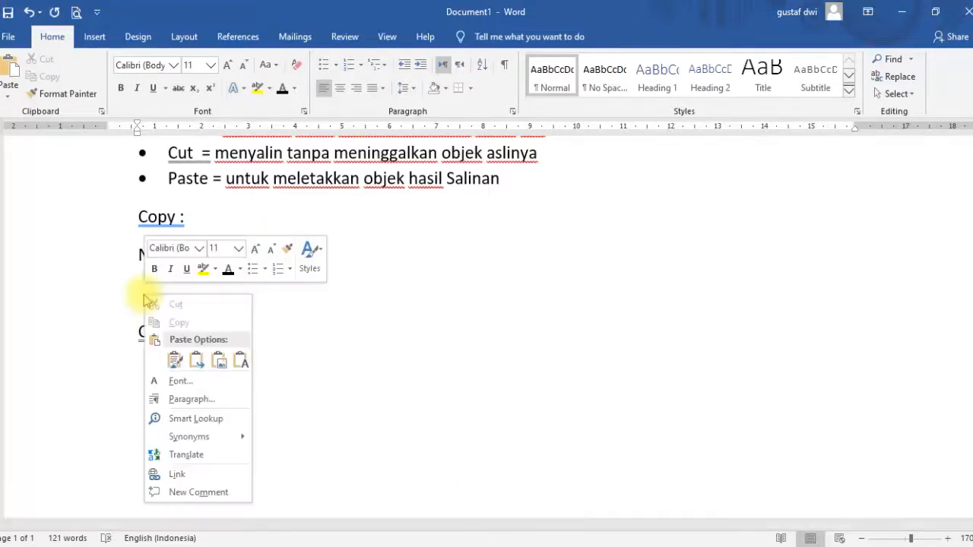
pyautogui.click(174, 363)
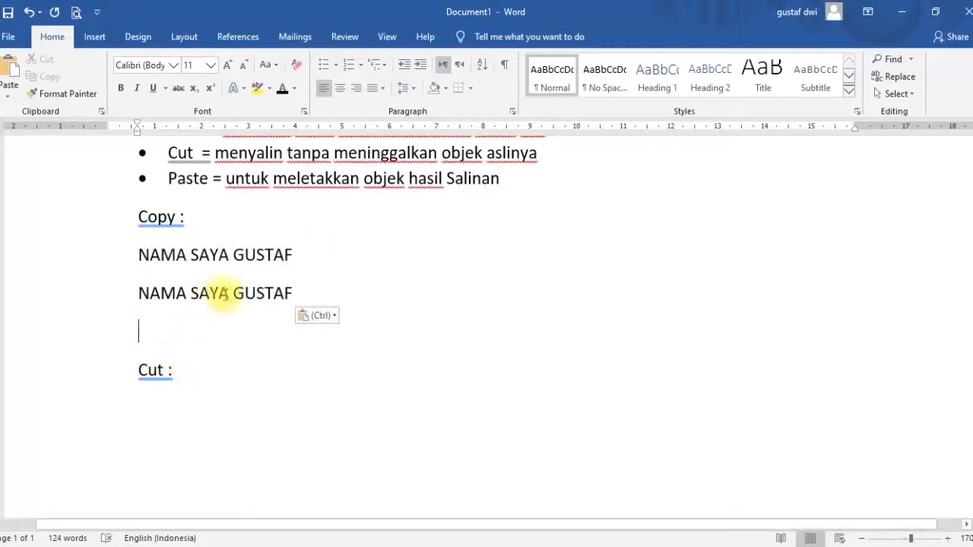
pyautogui.moveTo(297, 292); pyautogui.dragTo(136, 303)
pyautogui.click(141, 326)
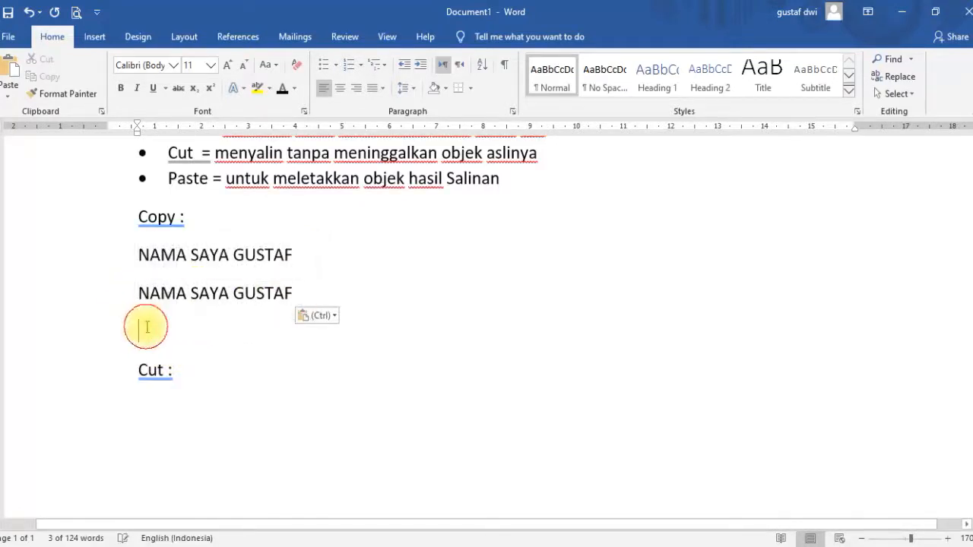
# Paste a third 'NAMA SAYA GUSTAF' line and remove the leftover empty line before the Cut heading.
pyautogui.moveTo(296, 256); pyautogui.dragTo(152, 253)
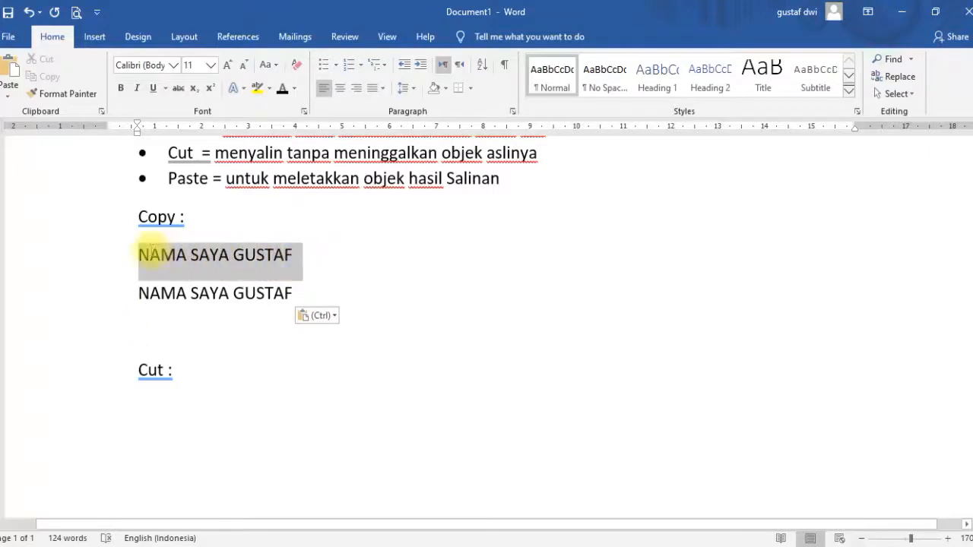
pyautogui.click(219, 257)
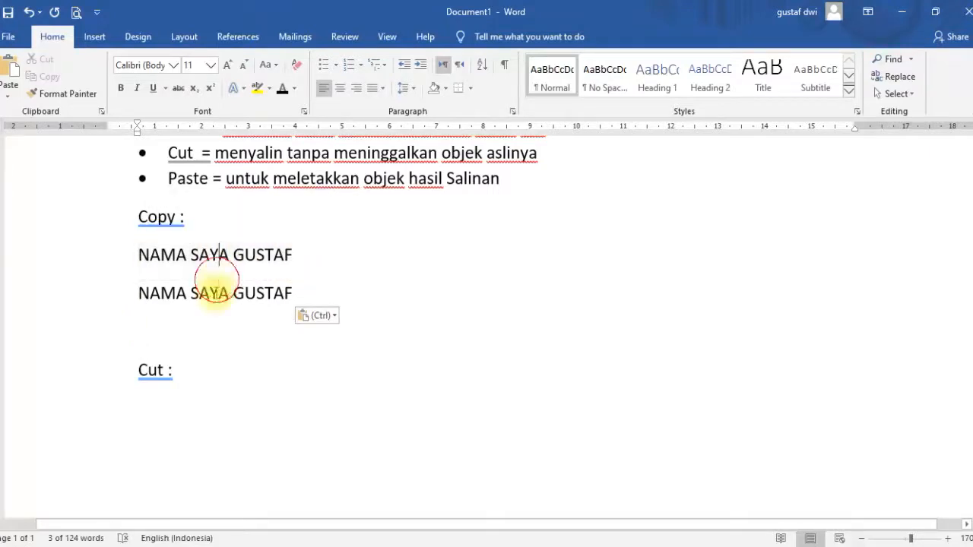
pyautogui.rightClick(144, 328)
pyautogui.click(174, 393)
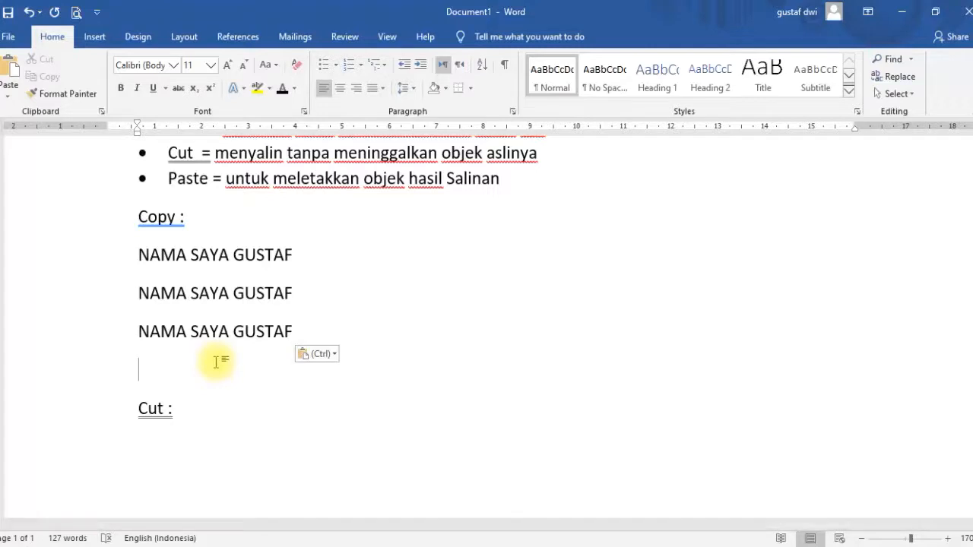
pyautogui.press('BackSpace')
pyautogui.press('BackSpace')
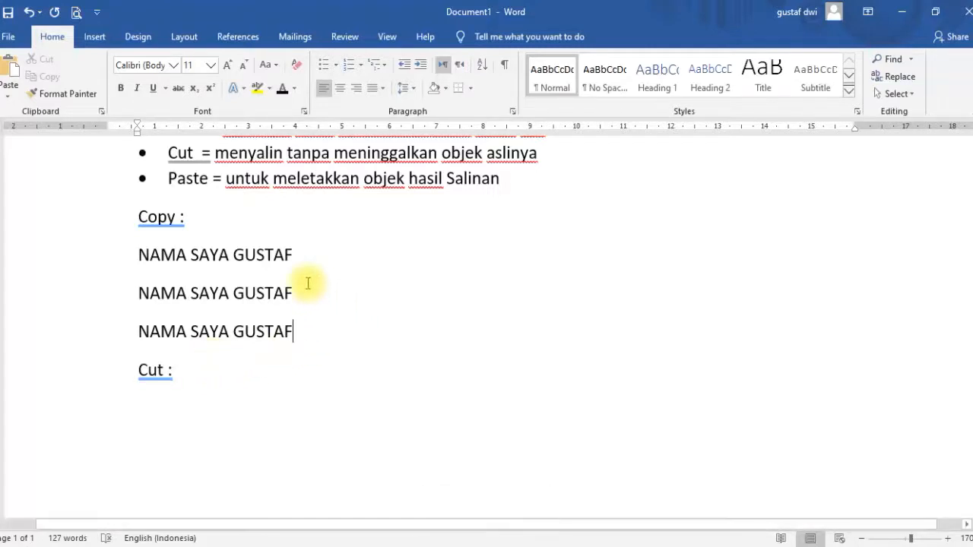
# Paste 'NAMA SAYA GUSTAF' on the line below the Cut heading.
pyautogui.moveTo(302, 253); pyautogui.dragTo(162, 255)
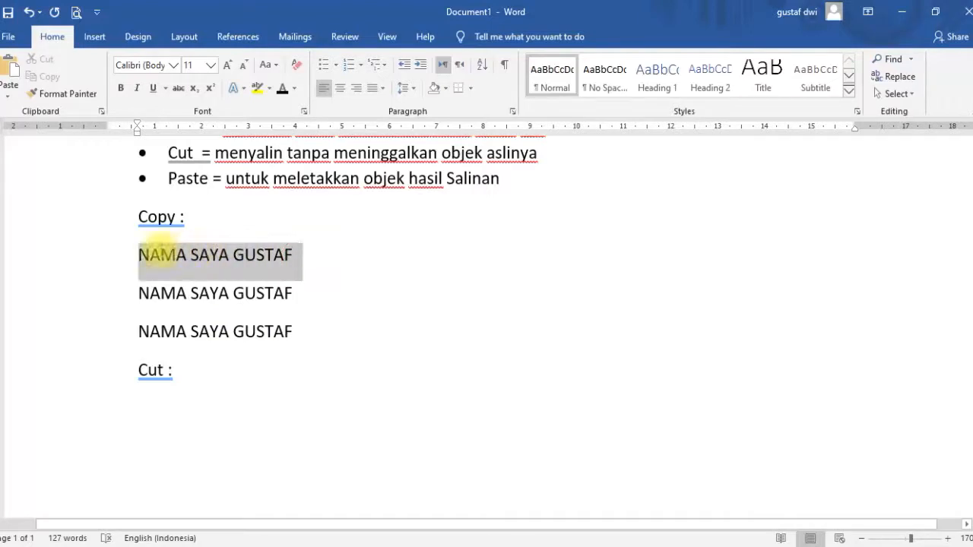
pyautogui.click(145, 414)
pyautogui.hotkey('ctrl', 'v')
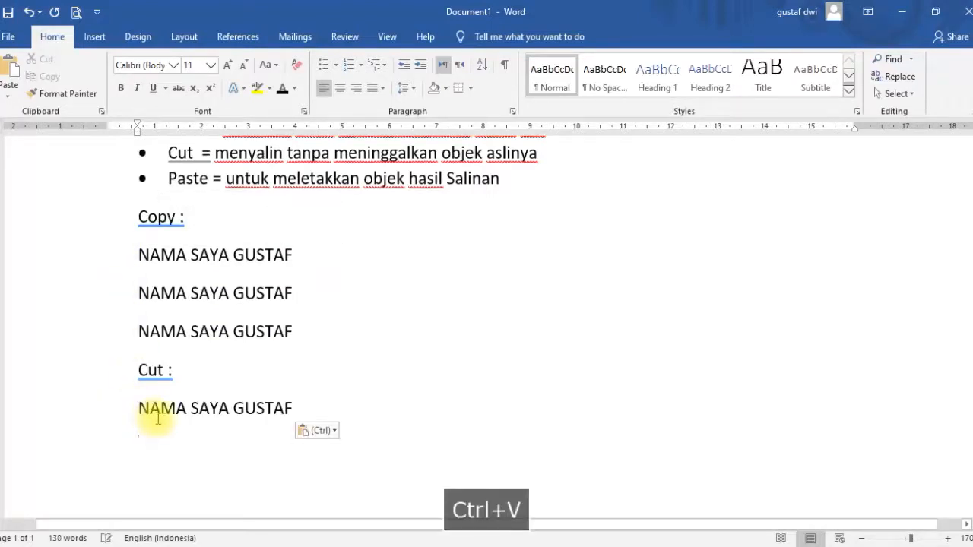
# Cut the word 'GUSTAF' from the line under the Cut heading and start a new line below.
pyautogui.click(143, 370)
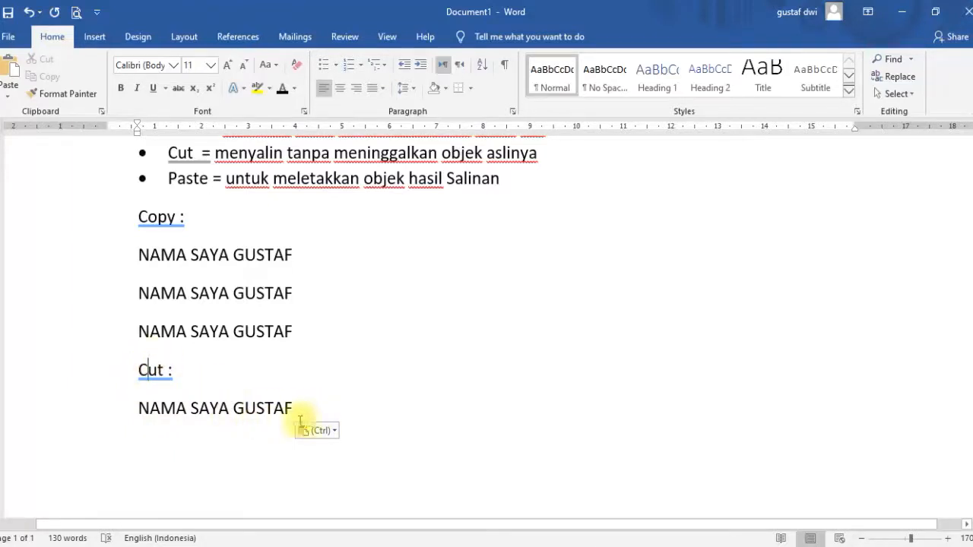
pyautogui.moveTo(297, 408); pyautogui.dragTo(238, 410)
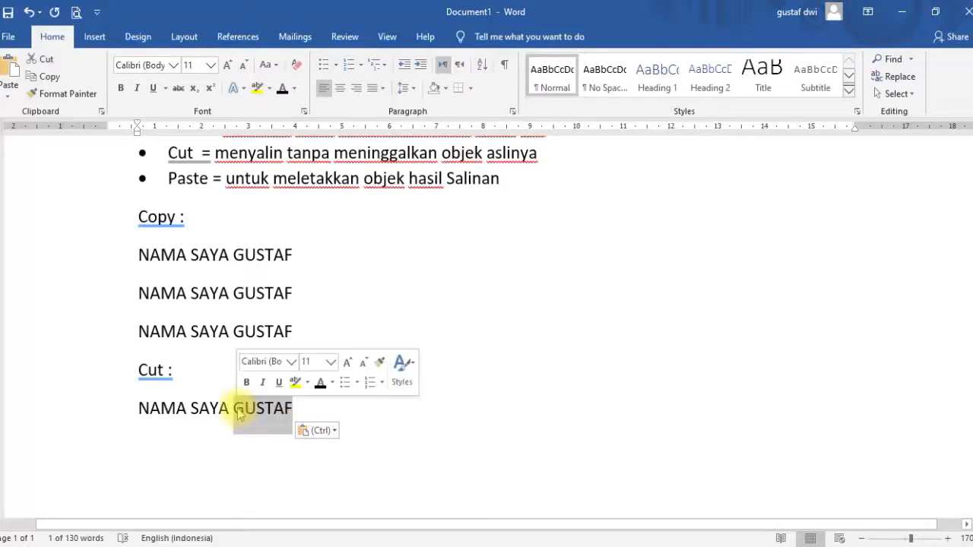
pyautogui.rightClick(238, 410)
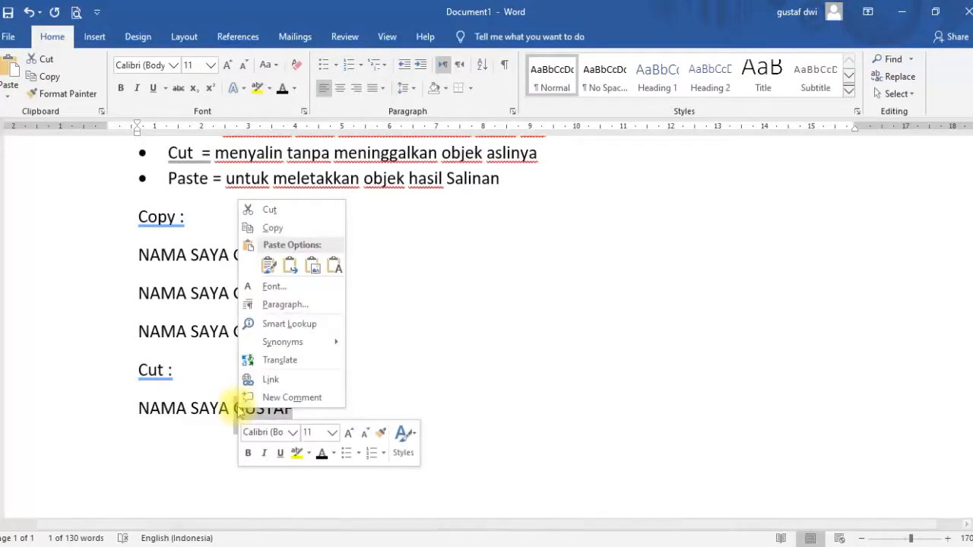
pyautogui.click(270, 211)
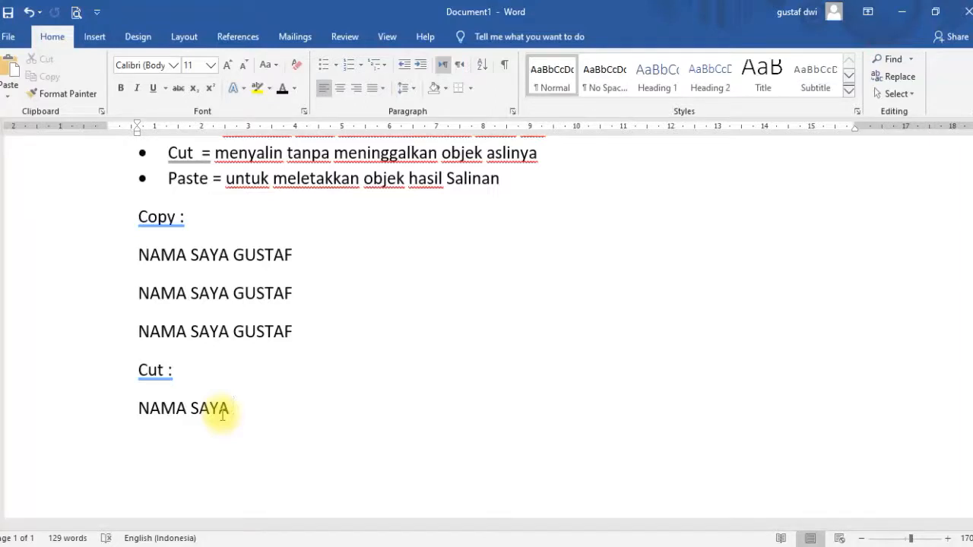
pyautogui.press('Return')
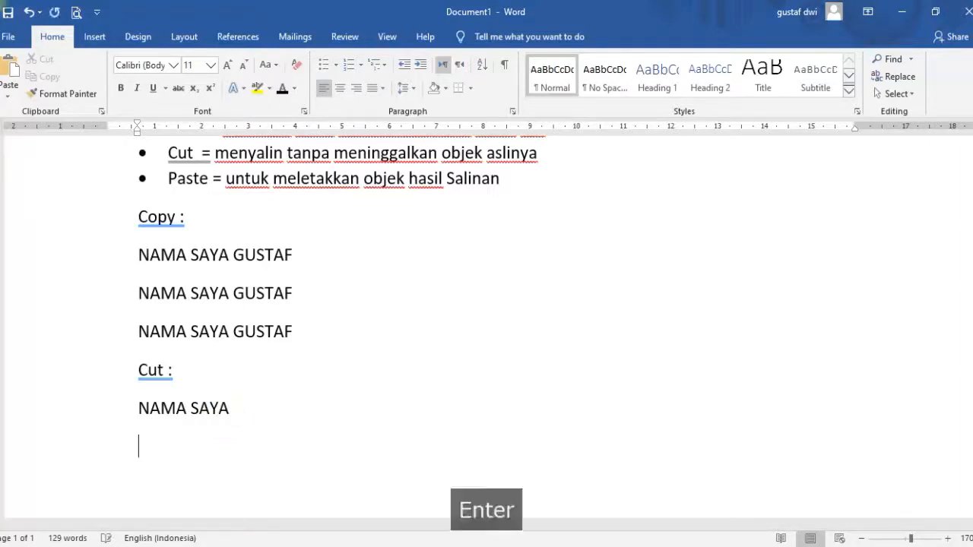
# Paste the cut 'GUSTAF' on the new line below 'NAMA SAYA' and start another line.
pyautogui.rightClick(159, 457)
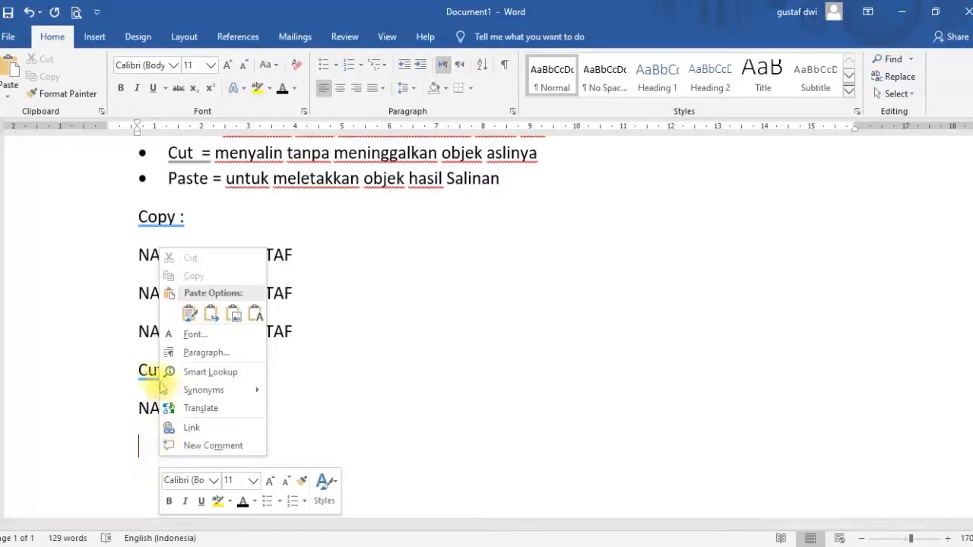
pyautogui.click(189, 312)
pyautogui.scroll(-3, 181, 412)
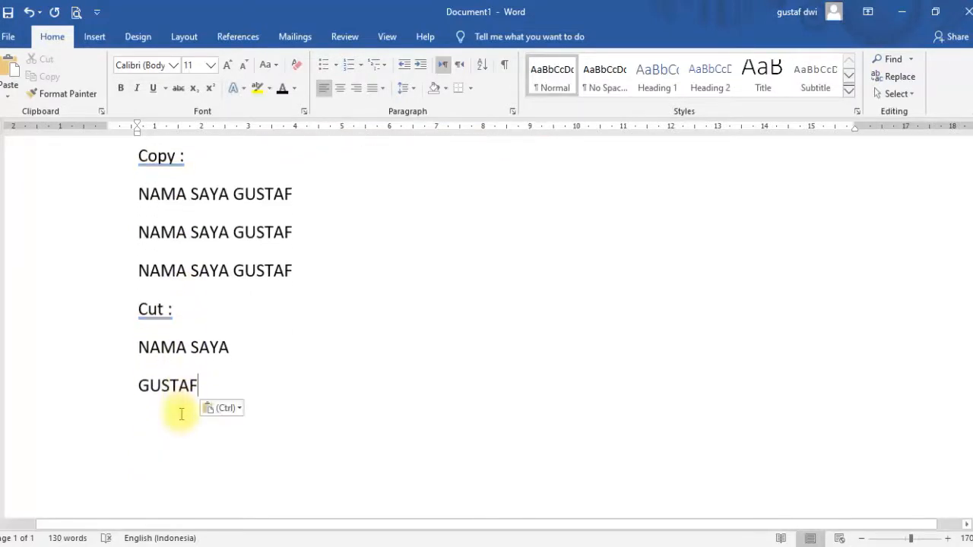
pyautogui.click(238, 287)
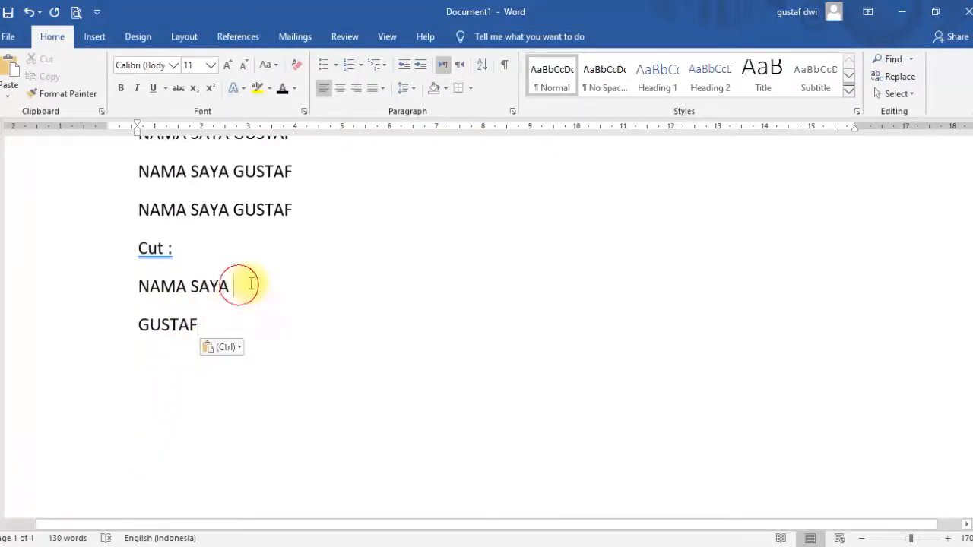
pyautogui.click(217, 330)
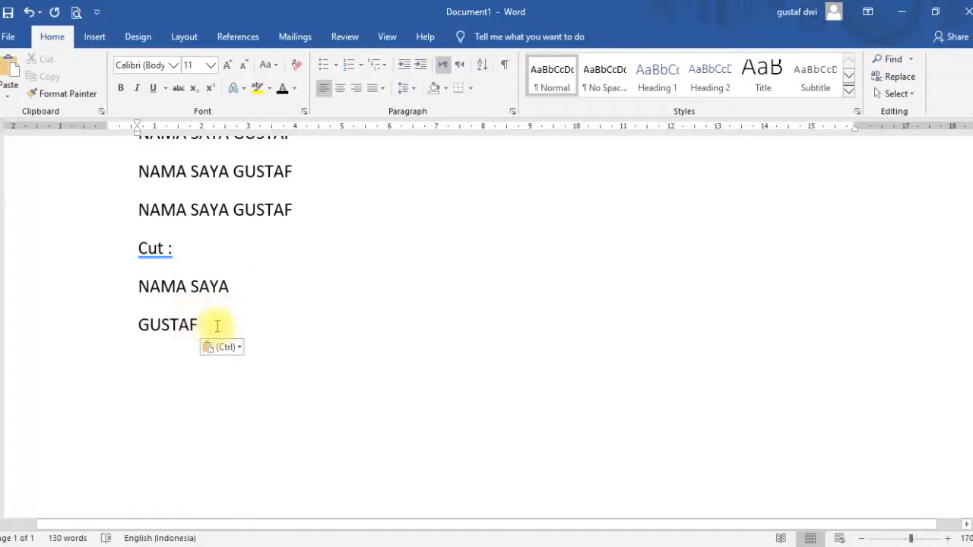
pyautogui.press('Return')
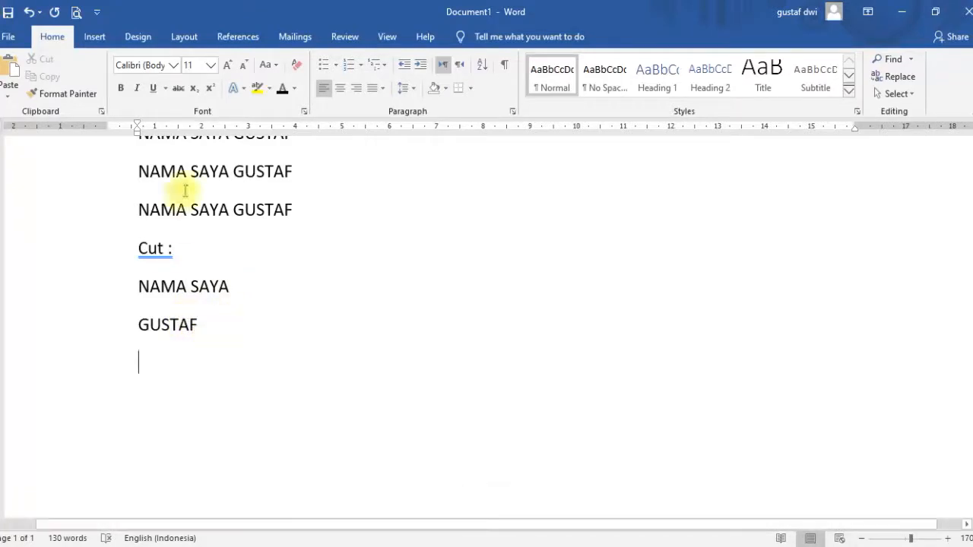
# Paste 'GUSTAF' twice more on separate lines, adding a new line after each.
pyautogui.rightClick(159, 362)
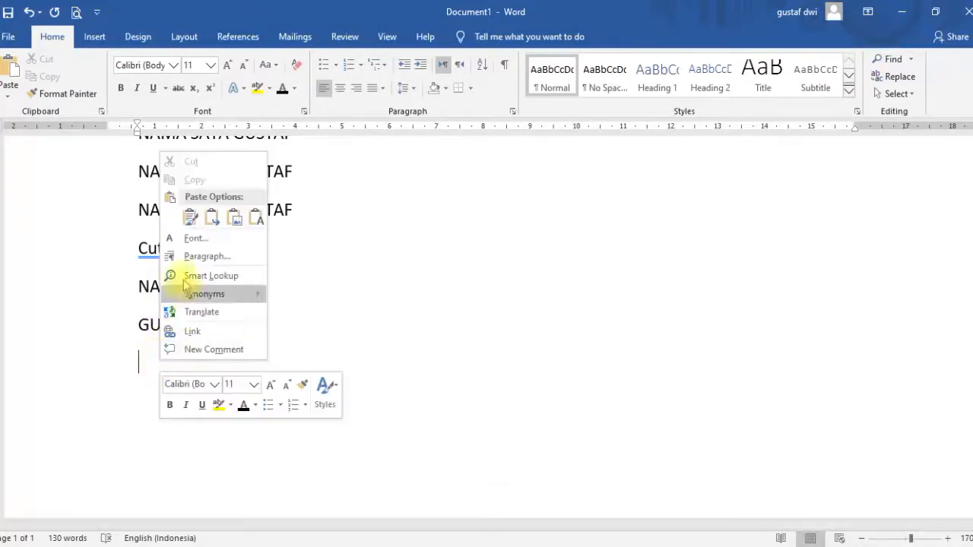
pyautogui.click(190, 217)
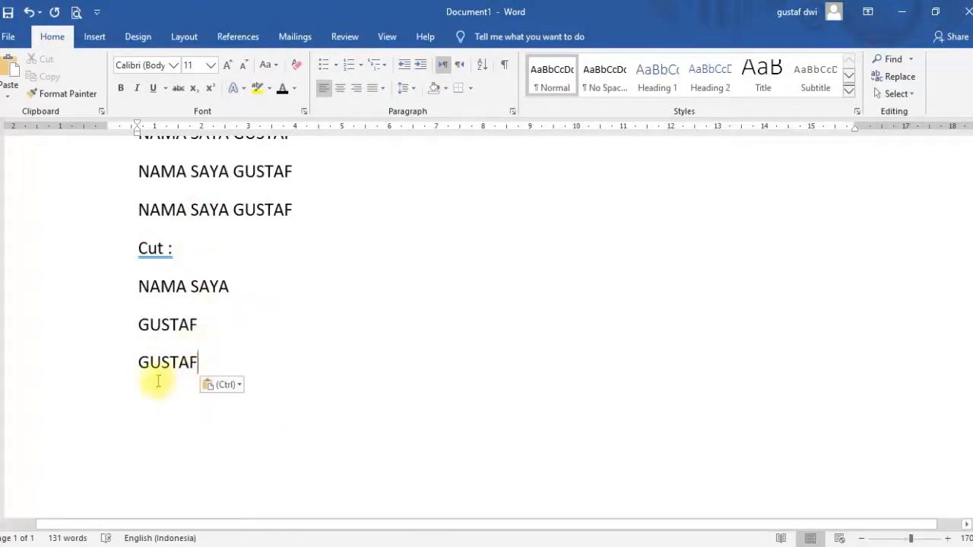
pyautogui.press('Return')
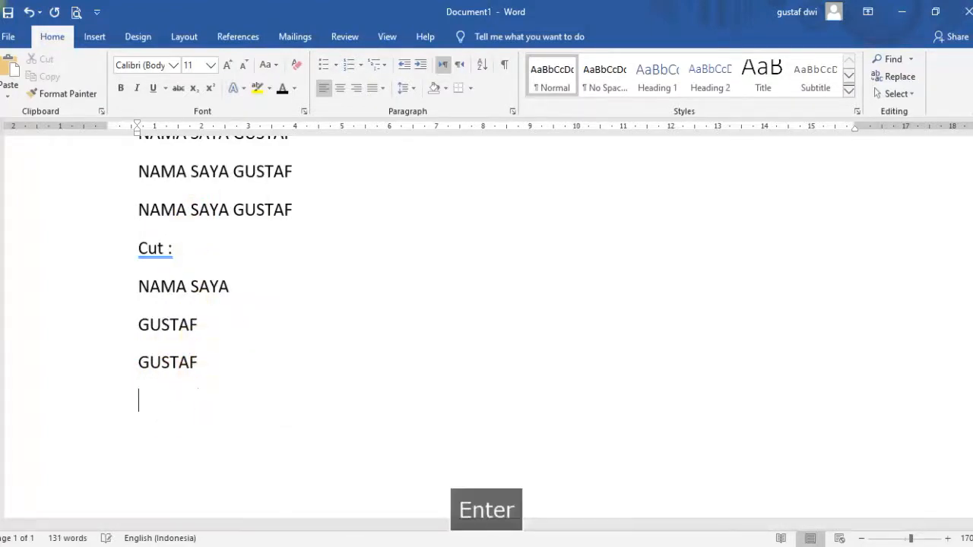
pyautogui.rightClick(151, 407)
pyautogui.click(179, 267)
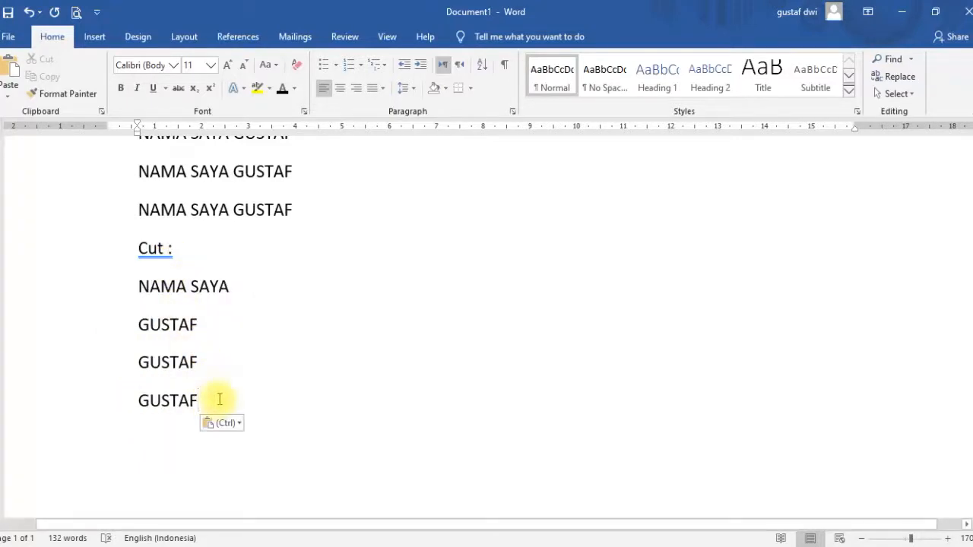
pyautogui.press('Return')
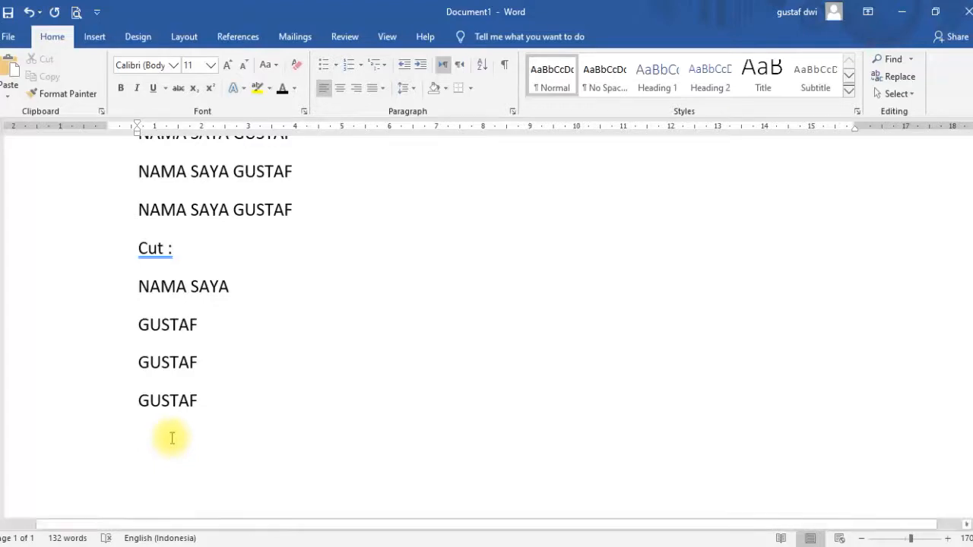
# Type the heading 'Contoh copy-paste :' below the GUSTAF lines and underline it.
pyautogui.scroll(-3, 170, 434)
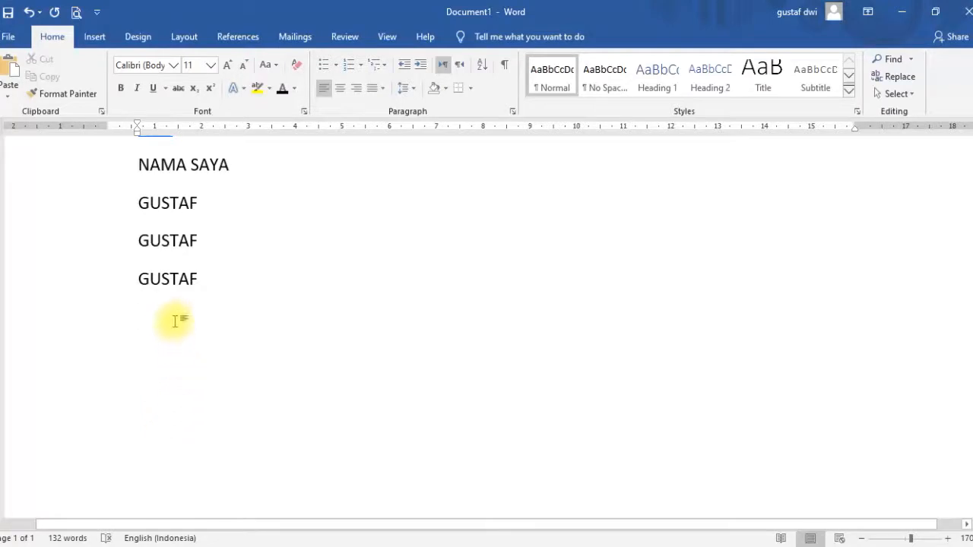
pyautogui.write('co')
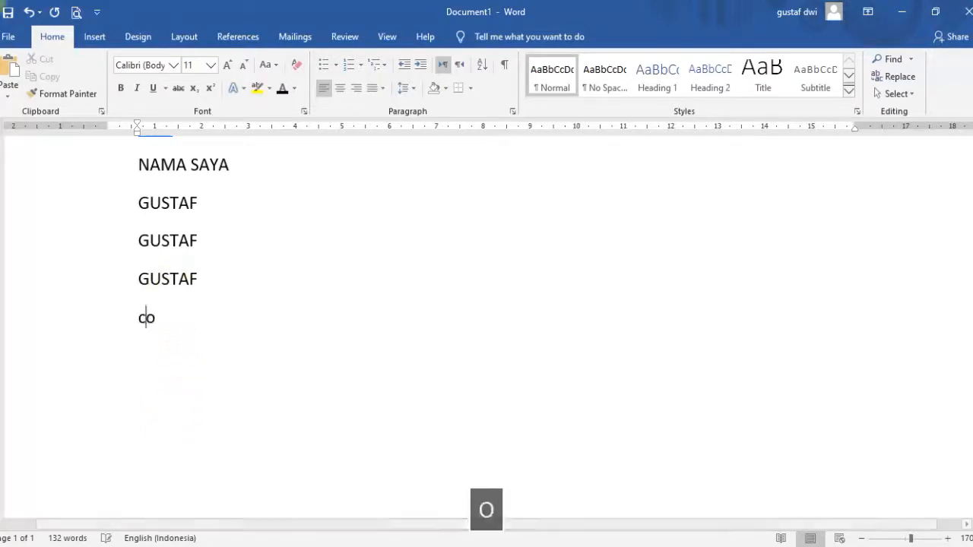
pyautogui.write('ntoh copy')
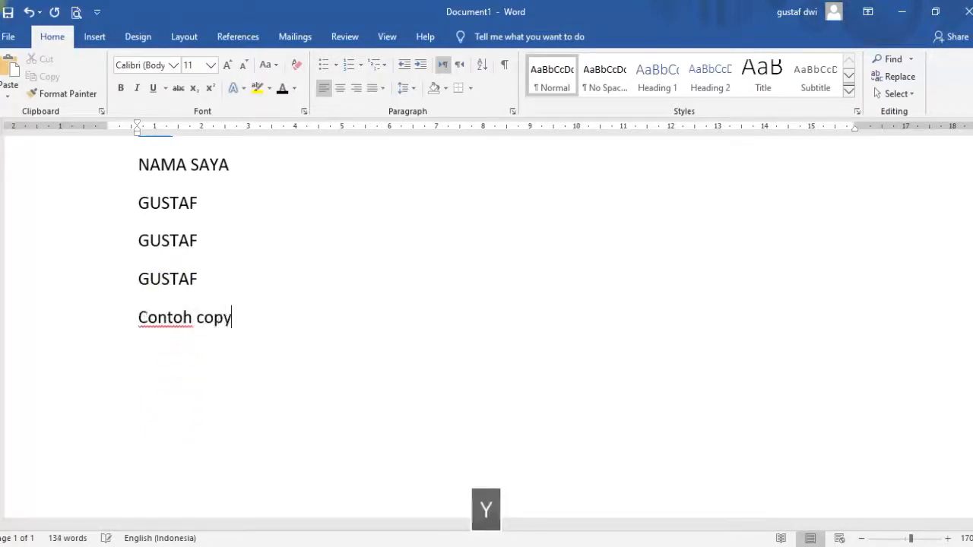
pyautogui.write('-paste :')
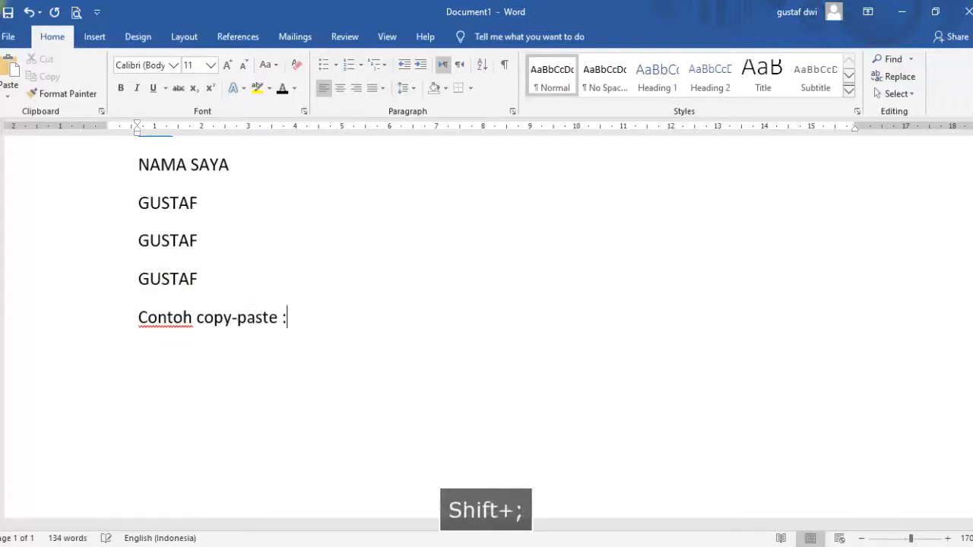
pyautogui.moveTo(307, 317); pyautogui.dragTo(17, 319)
pyautogui.hotkey('ctrl', 'u')
# Insert an empty line above the 'Contoh copy-paste :' heading and start a new line below it.
pyautogui.click(221, 282)
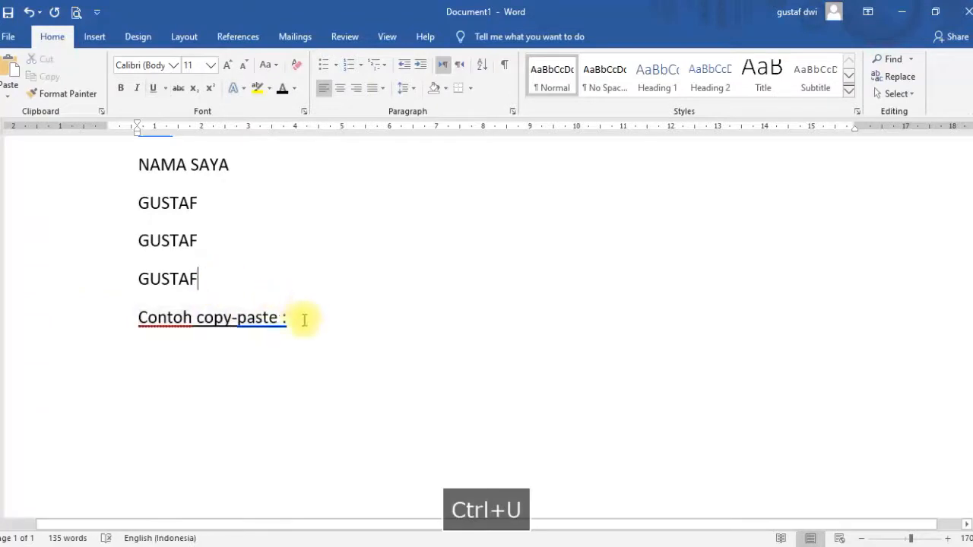
pyautogui.press('Return')
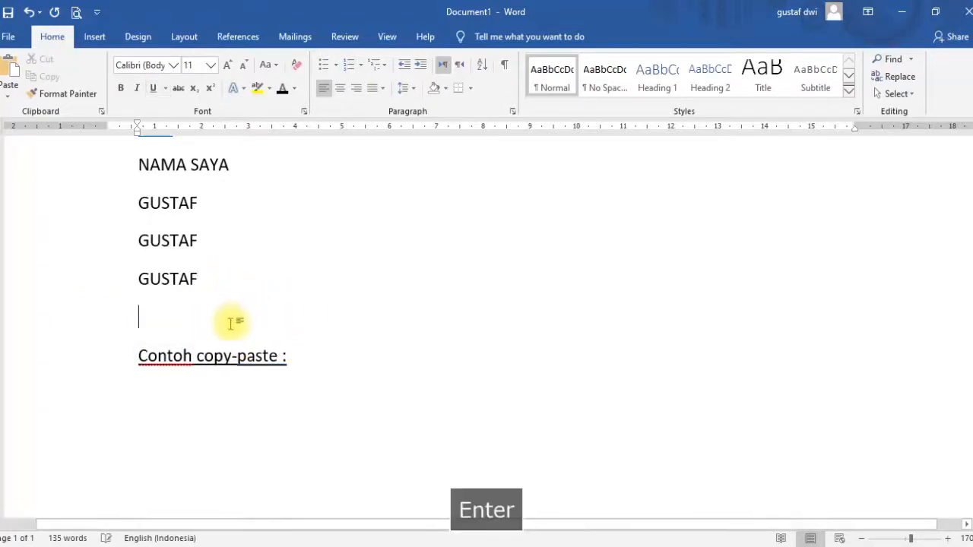
pyautogui.scroll(-1, 221, 319)
pyautogui.click(171, 330)
pyautogui.press('Return')
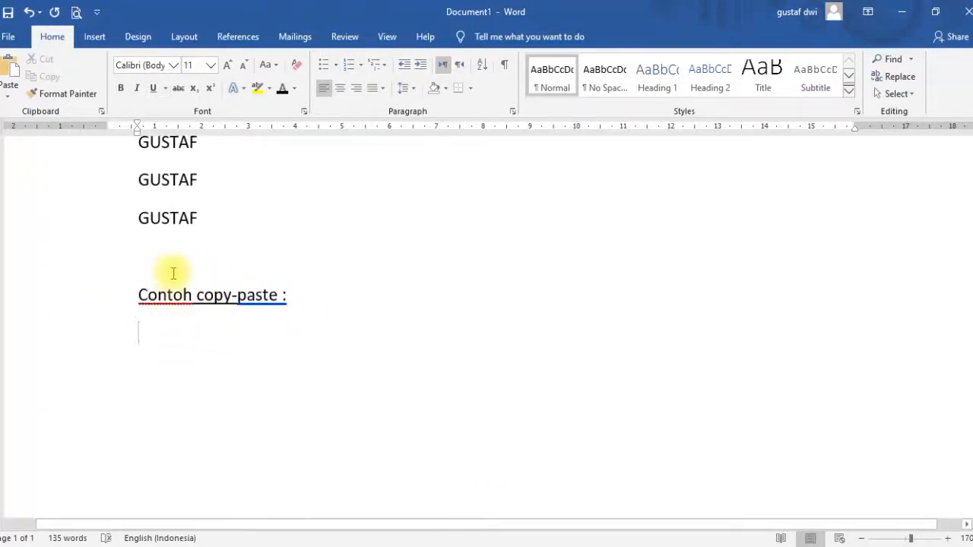
# Type 'Saya sayang ibu' under the 'Contoh copy-paste :' heading and start a new line.
pyautogui.write('saya say na')
pyautogui.press('BackSpace')
pyautogui.press('BackSpace')
pyautogui.press('BackSpace')
pyautogui.write('ang')
pyautogui.press('BackSpace')
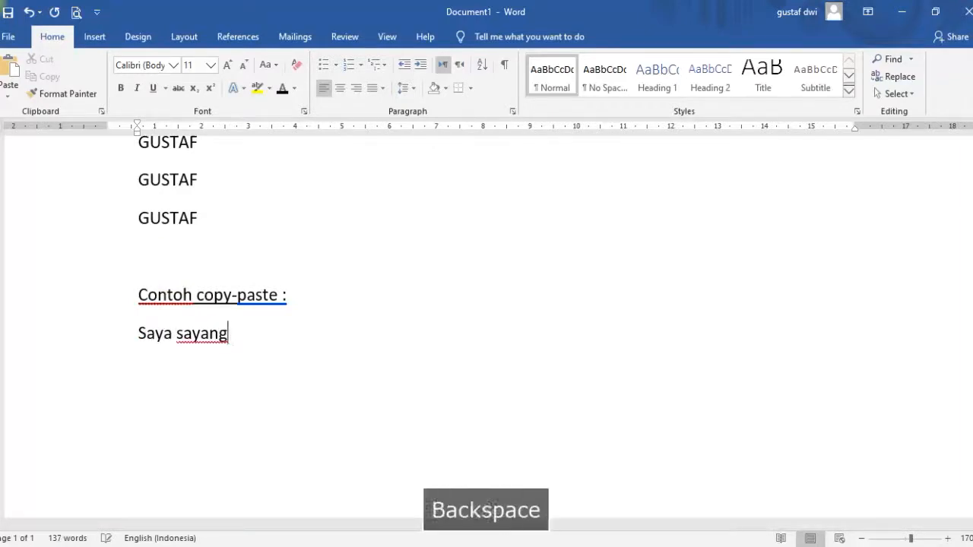
pyautogui.write('i')
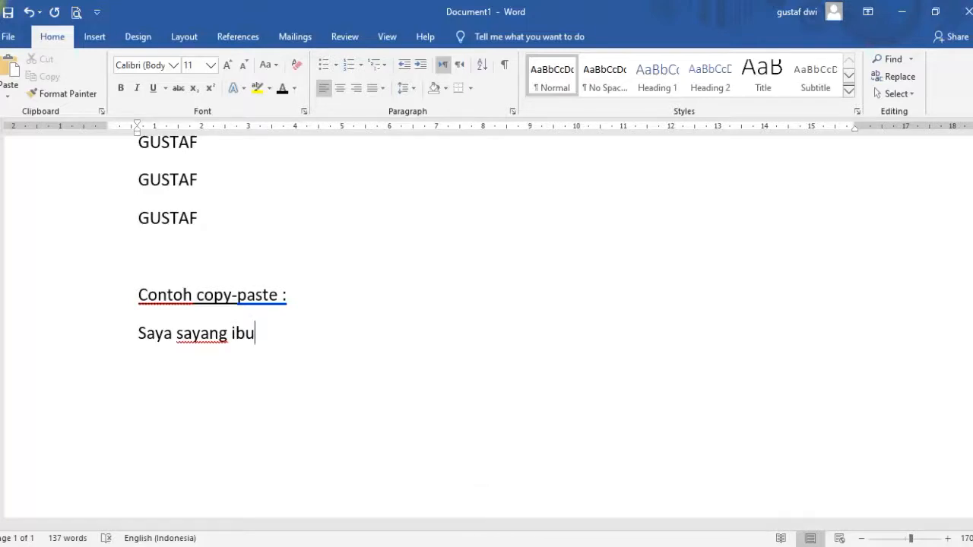
pyautogui.write('bu')
pyautogui.press('Return')
# Add the lines 'Saya sayang ayah', 'Saya sayang adik' and 'Saya sayang kakak' below it.
pyautogui.write('Saya sayang ayah')
pyautogui.press('Return')
pyautogui.write('saya sayang adik')
pyautogui.press('Return')
pyautogui.write('say')
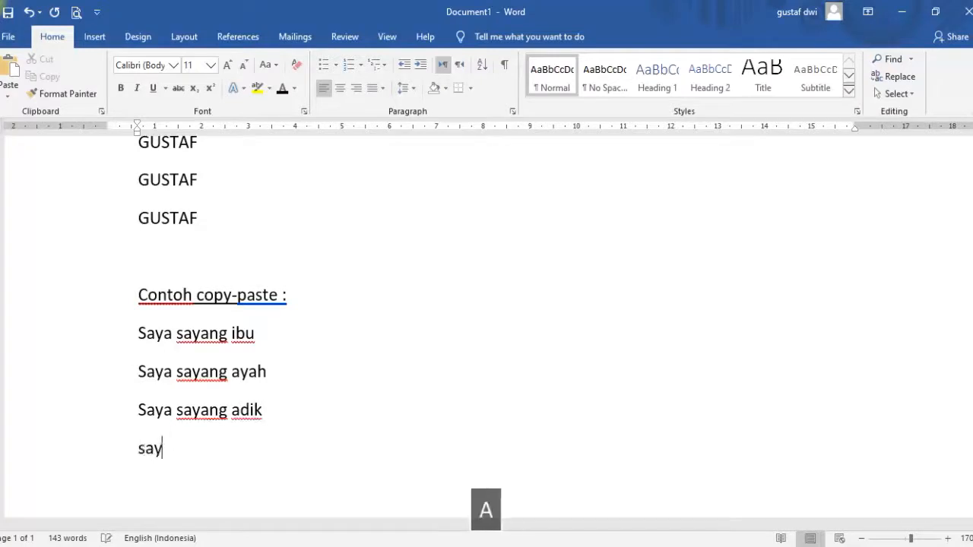
pyautogui.write('a sayang kakak')
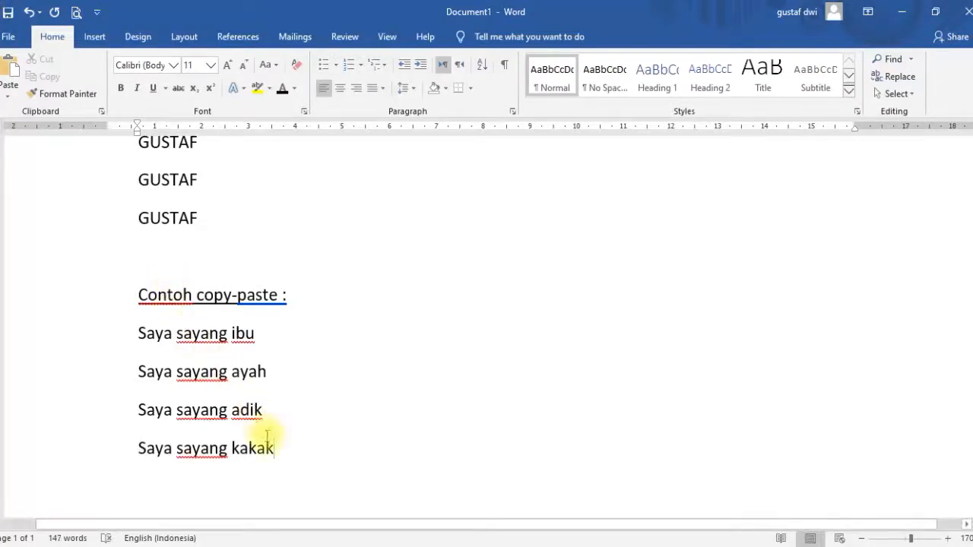
# Copy the words 'Saya sayang ' from the 'Saya sayang kakak' line.
pyautogui.moveTo(276, 448); pyautogui.dragTo(222, 433)
pyautogui.click(238, 444)
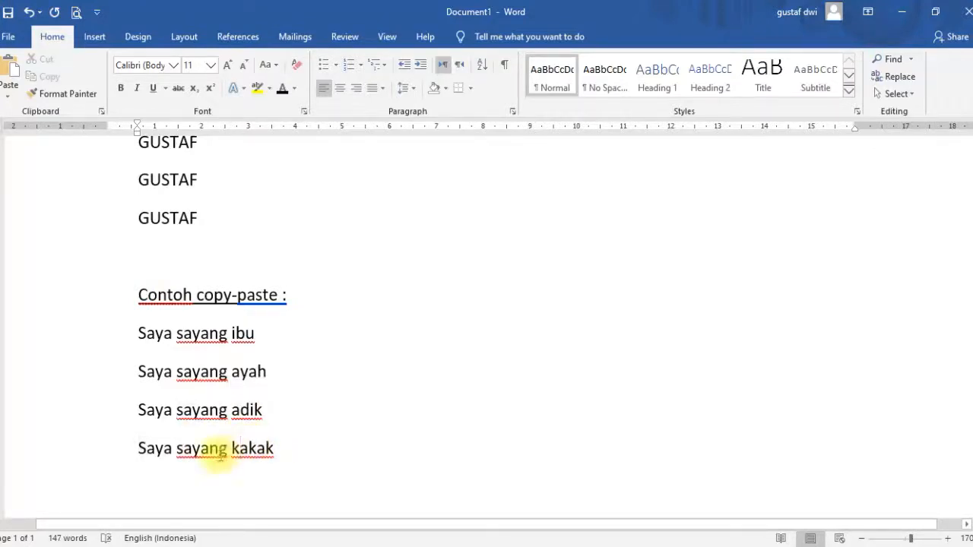
pyautogui.moveTo(230, 450); pyautogui.dragTo(136, 450)
pyautogui.click(234, 335)
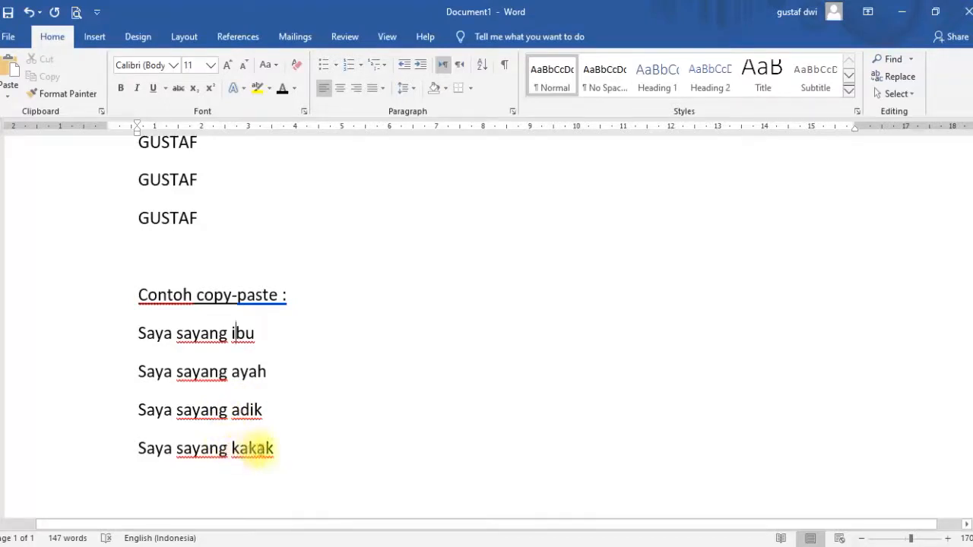
pyautogui.scroll(-2, 271, 447)
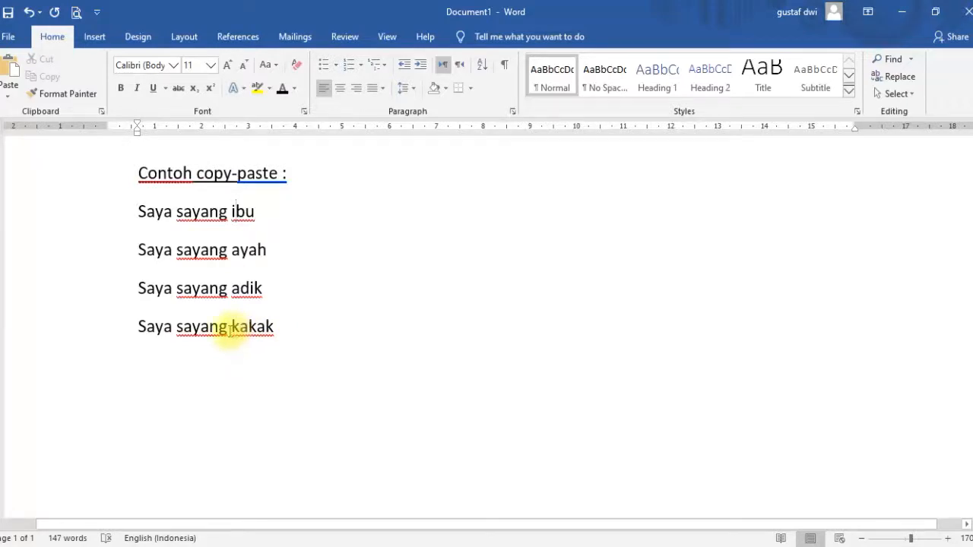
pyautogui.moveTo(230, 331); pyautogui.dragTo(154, 337)
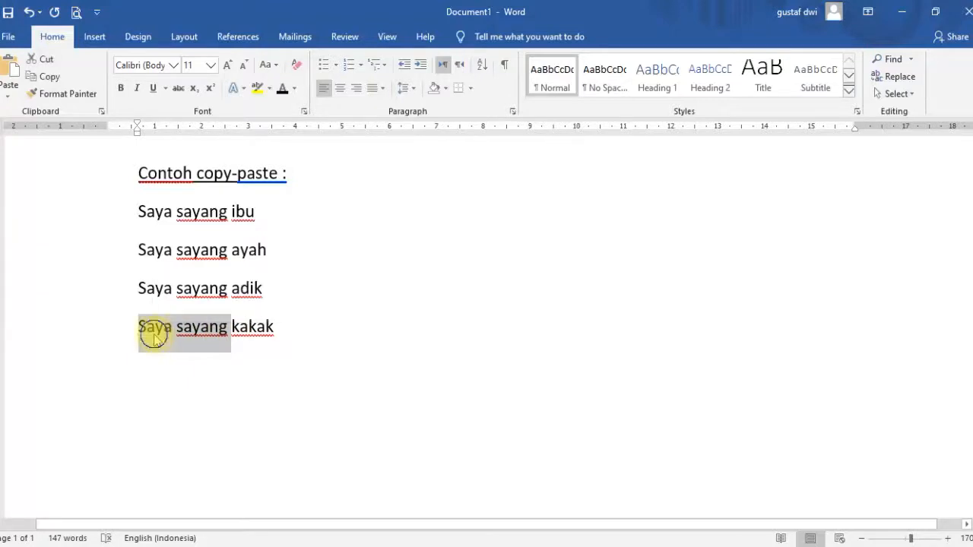
pyautogui.rightClick(155, 337)
pyautogui.click(190, 361)
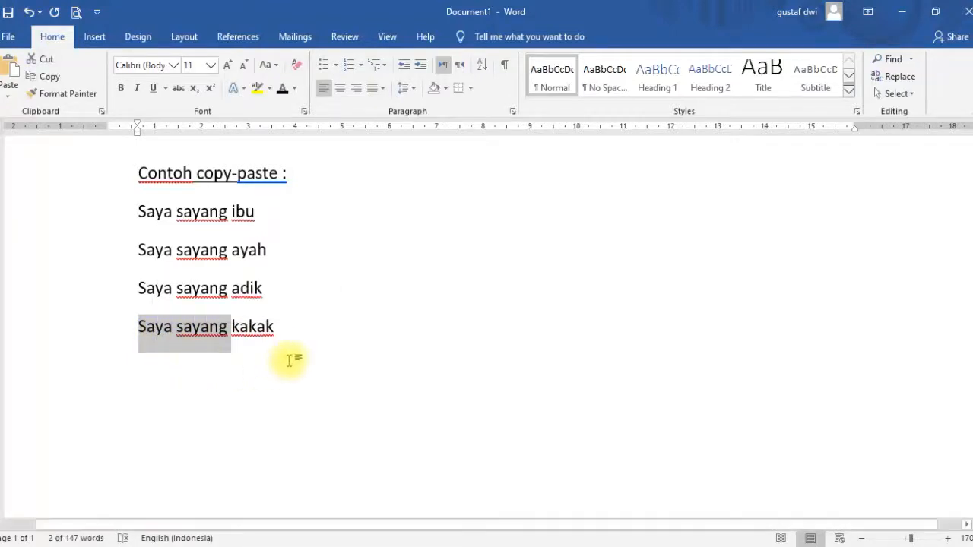
# Start a new line below the list, paste the copied words and complete it as 'Saya sayang ibu'.
pyautogui.click(280, 332)
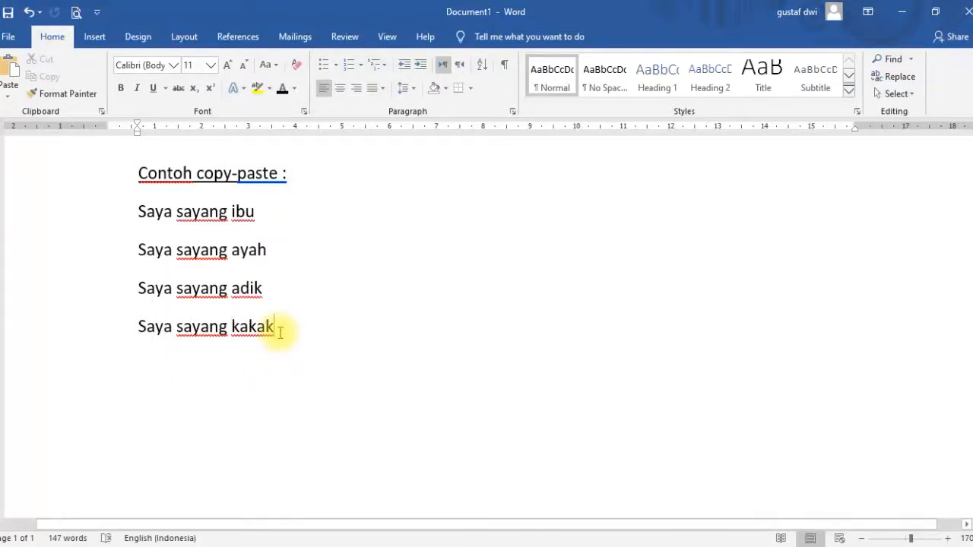
pyautogui.press('Return')
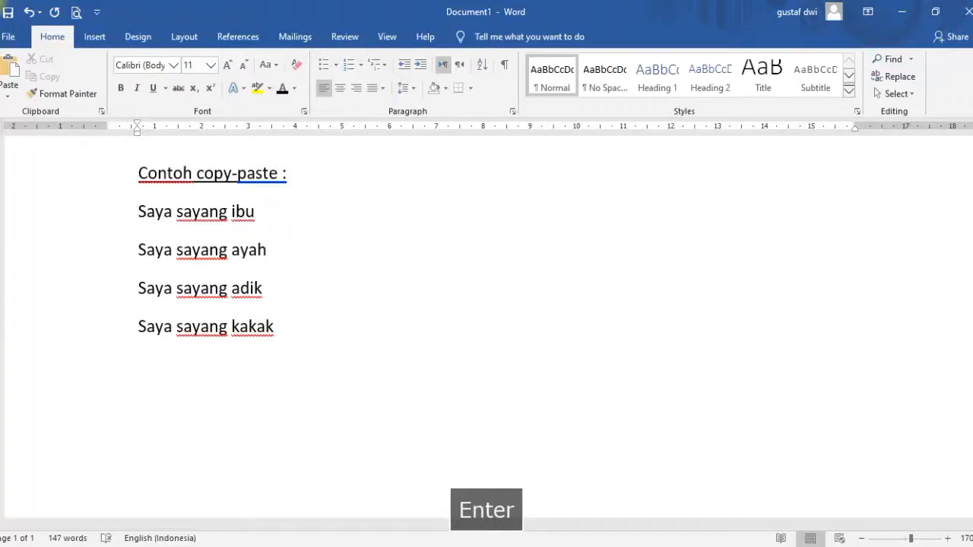
pyautogui.rightClick(156, 395)
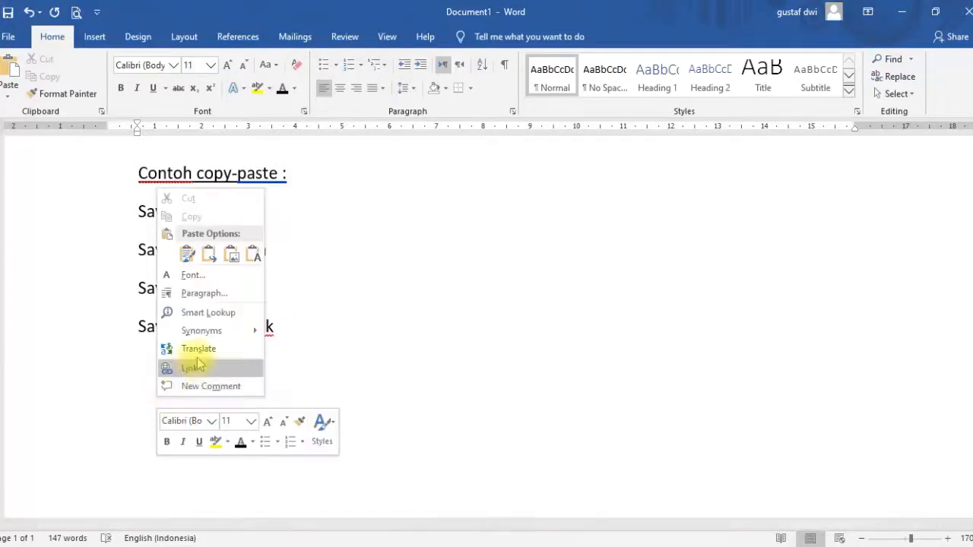
pyautogui.click(187, 254)
pyautogui.write('ib')
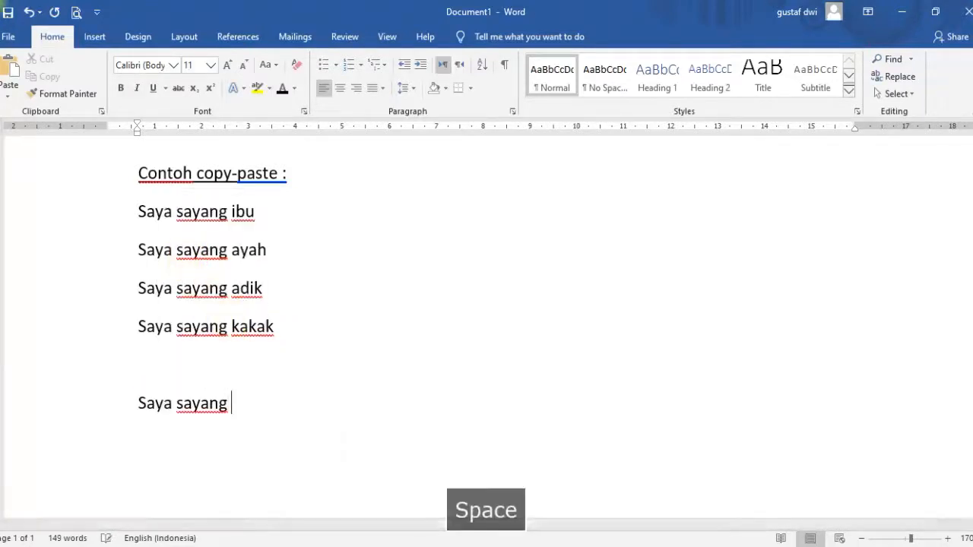
pyautogui.write('u')
pyautogui.press('Return')
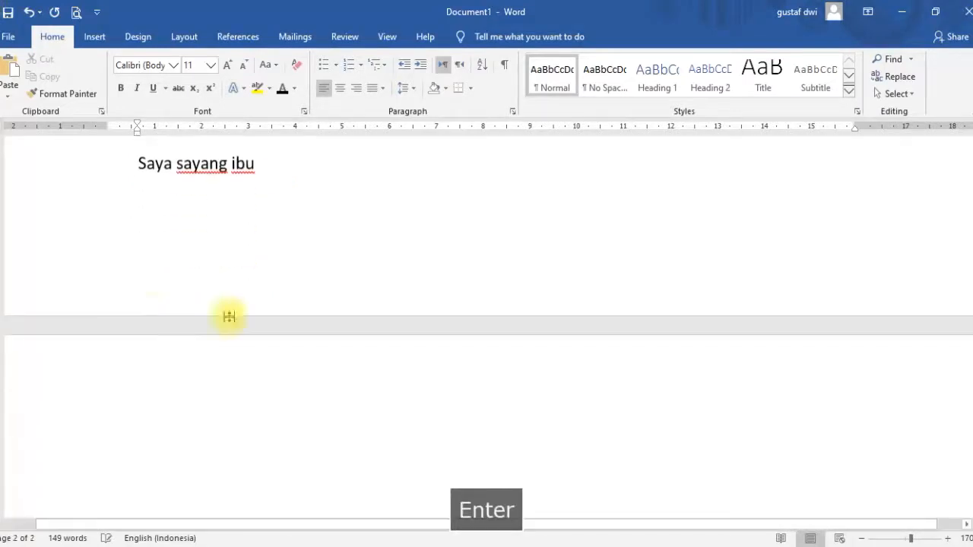
# Paste 'Saya sayang ' on three more new lines, completing them as 'Saya sayang ayah', 'Saya sayang adik' and 'Saya sayang kakak'.
pyautogui.rightClick(153, 469)
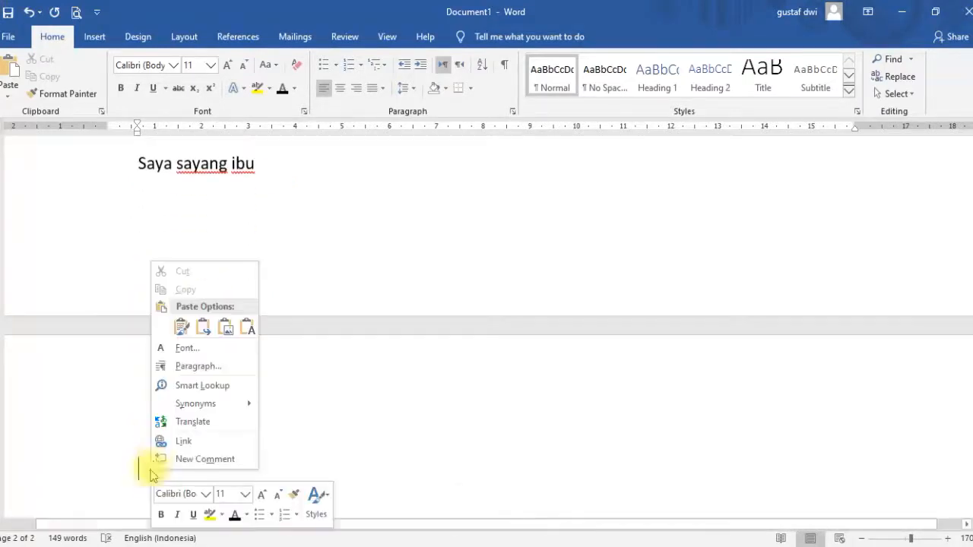
pyautogui.click(177, 329)
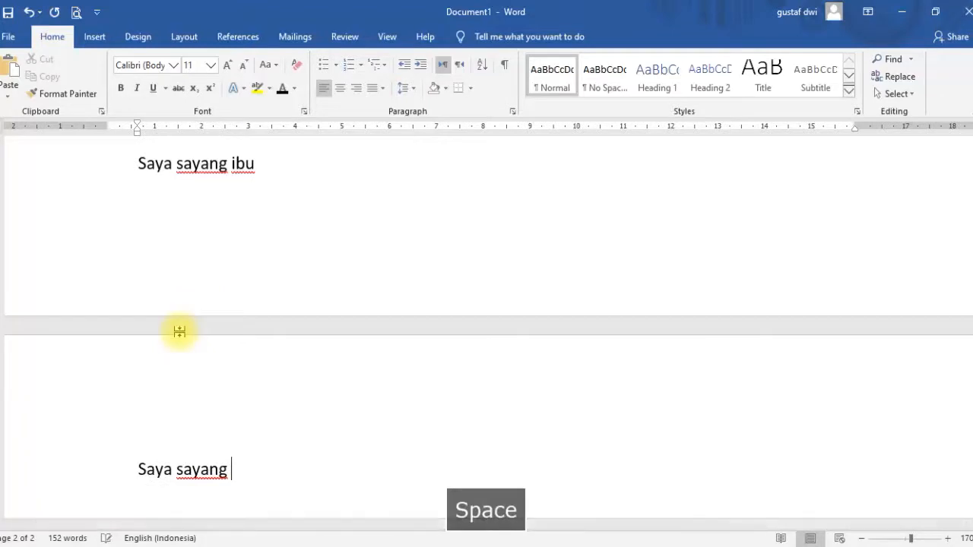
pyautogui.write('ayah')
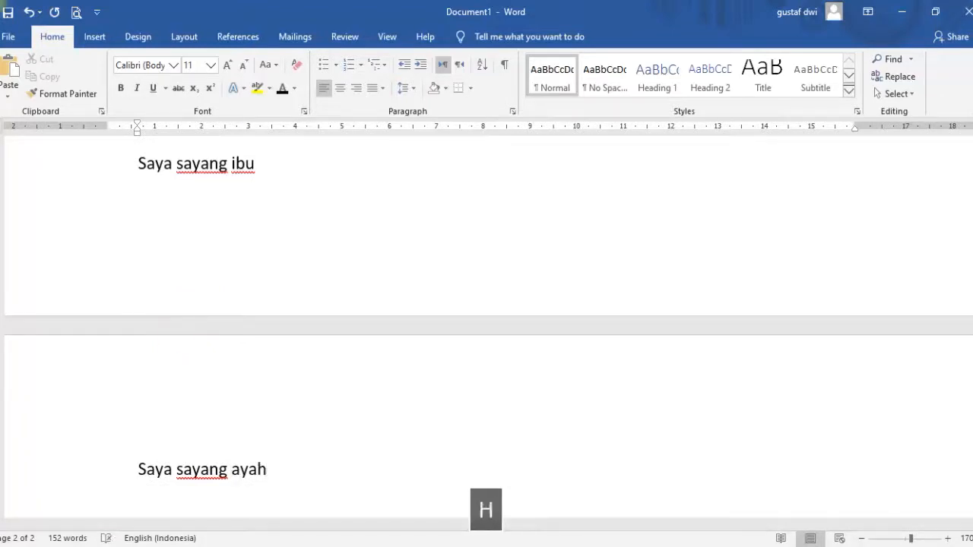
pyautogui.press('Return')
pyautogui.rightClick(170, 510)
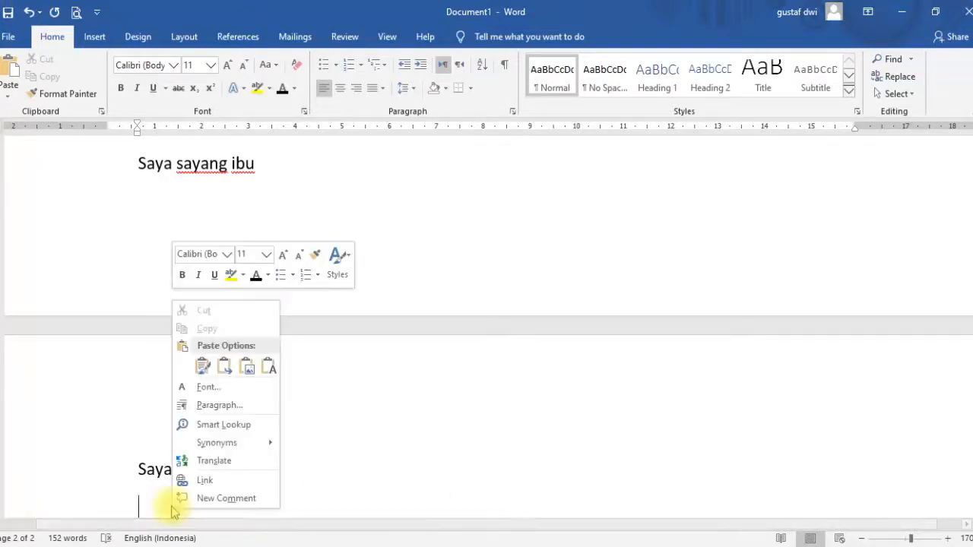
pyautogui.click(202, 367)
pyautogui.write('adik')
pyautogui.press('Return')
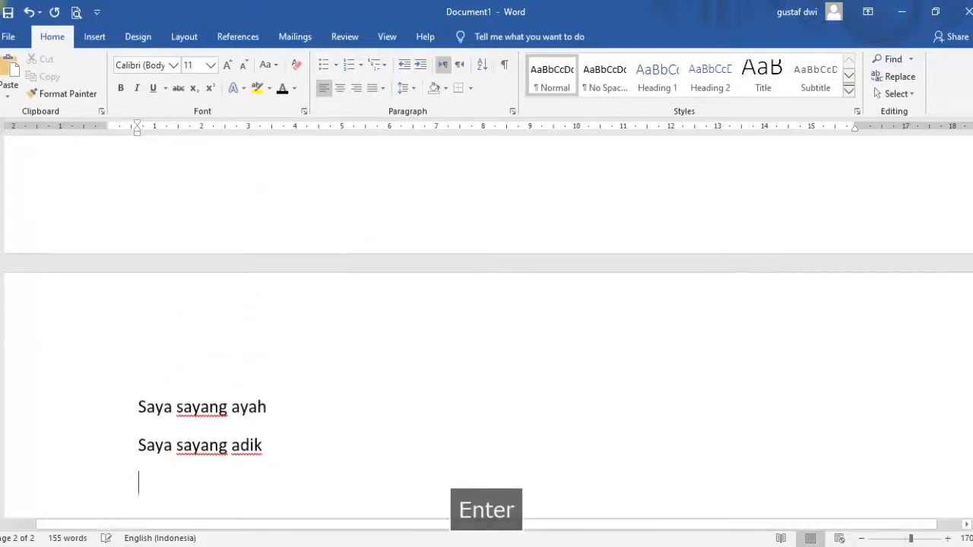
pyautogui.rightClick(177, 461)
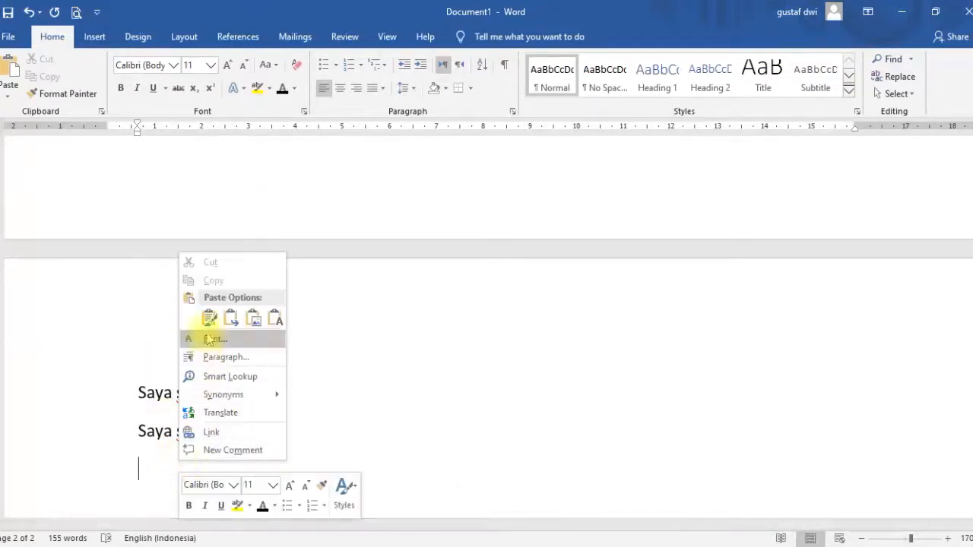
pyautogui.click(209, 317)
pyautogui.write('kakak')
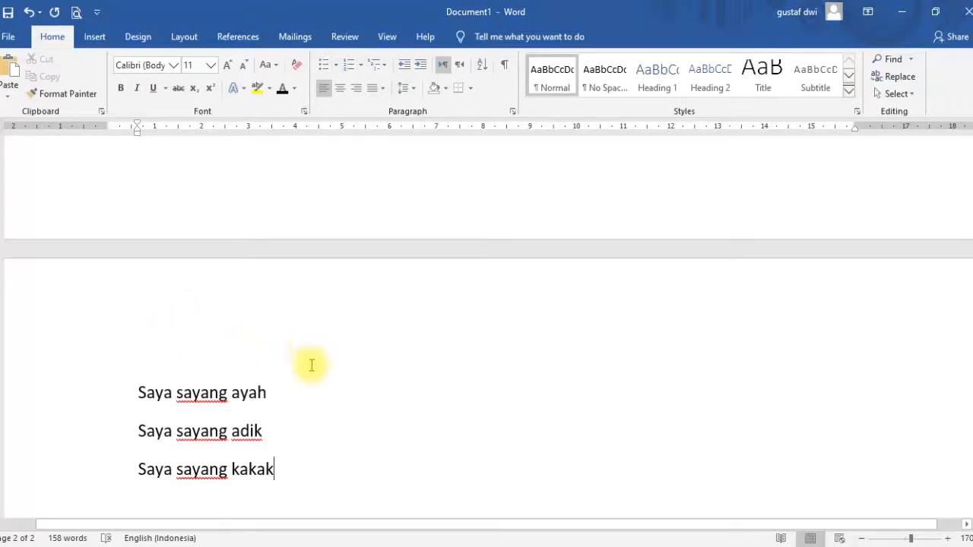
# Center the title 'Ayah dan Ibu Nabi Muhammad' at the top of the document.
pyautogui.scroll(5, 343, 362)
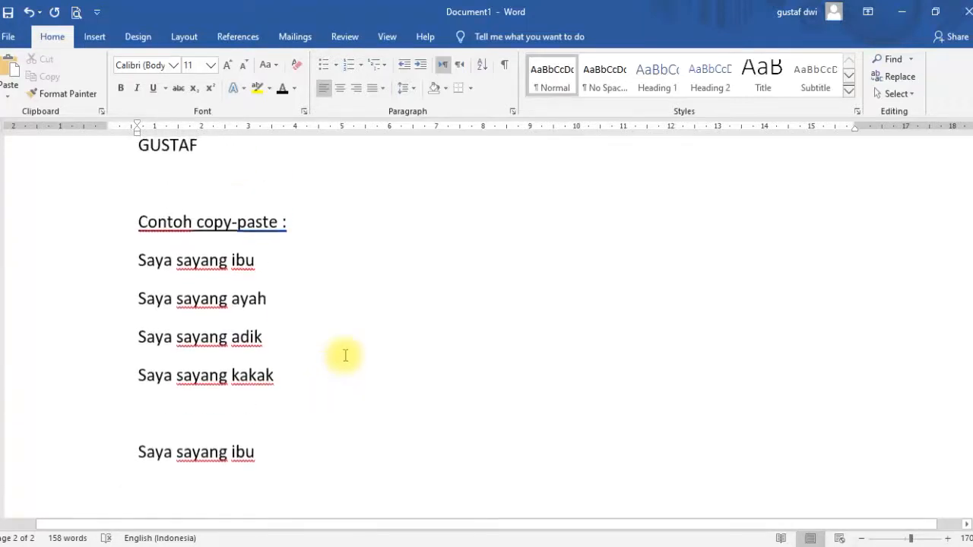
pyautogui.scroll(15, 348, 355)
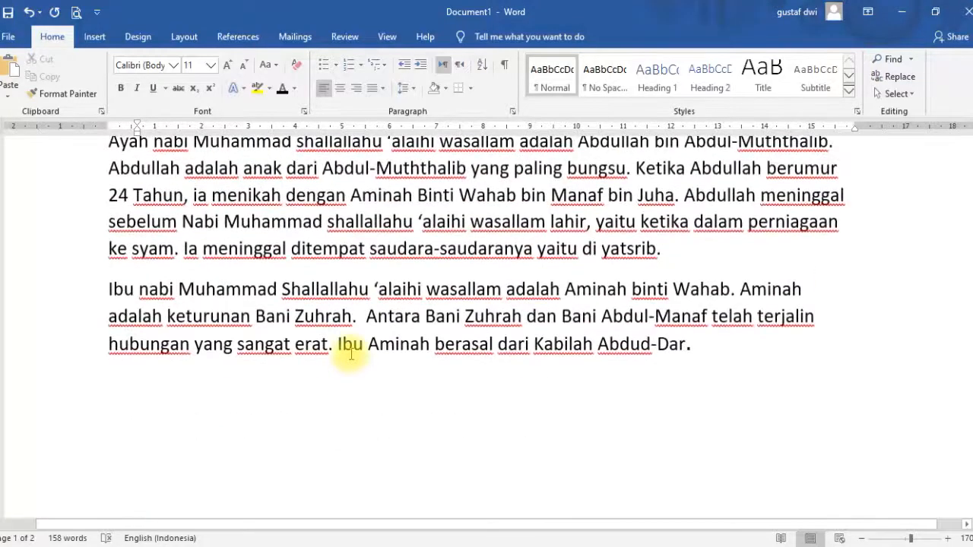
pyautogui.scroll(2, 351, 354)
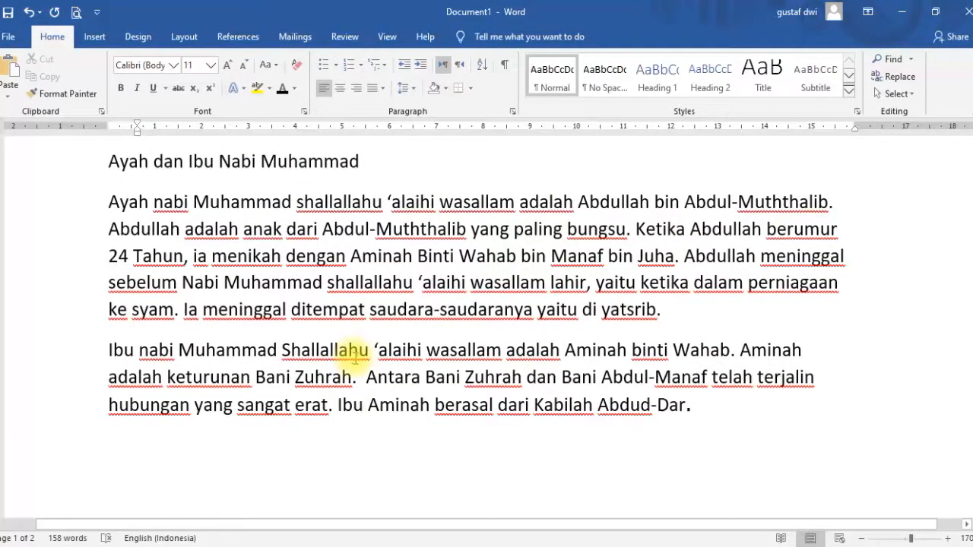
pyautogui.scroll(2, 354, 357)
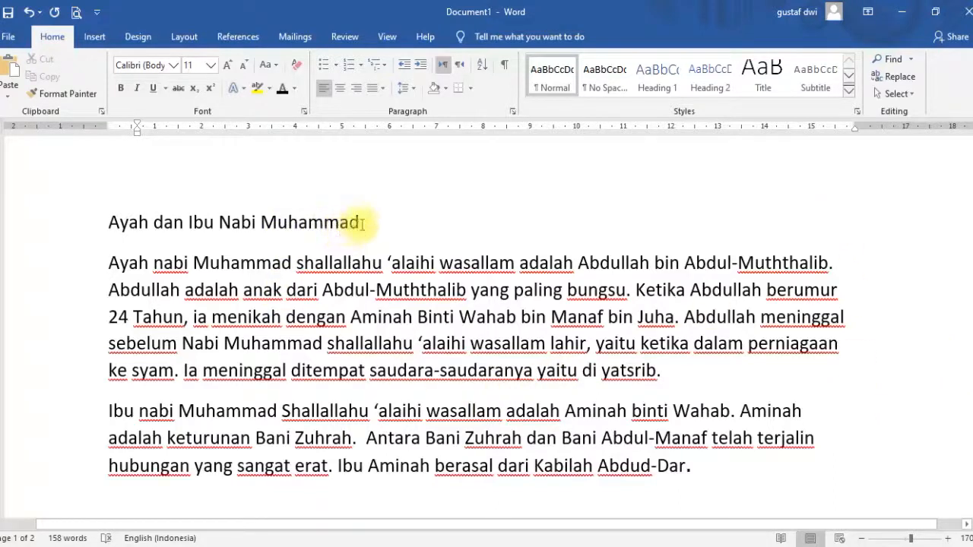
pyautogui.moveTo(360, 222); pyautogui.dragTo(188, 222)
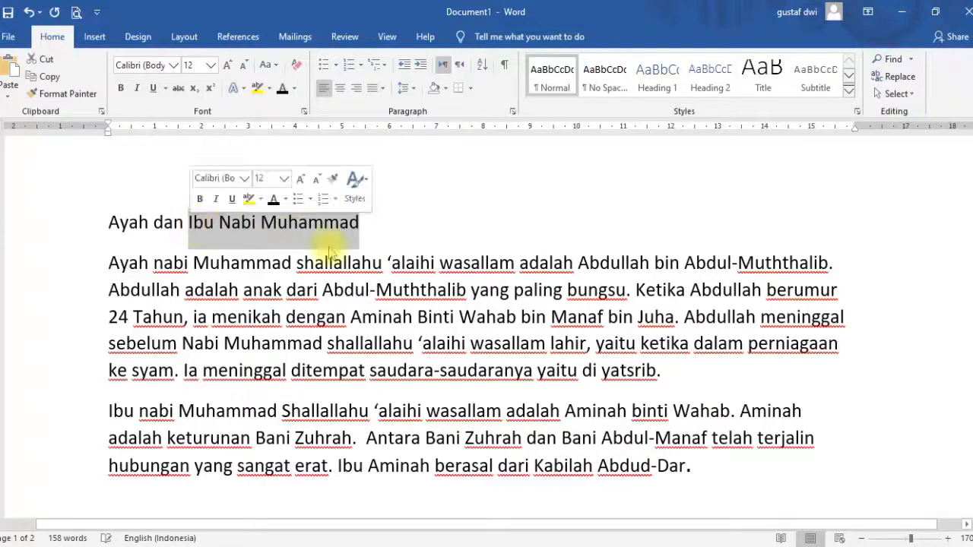
pyautogui.click(771, 397)
pyautogui.moveTo(364, 226); pyautogui.dragTo(109, 222)
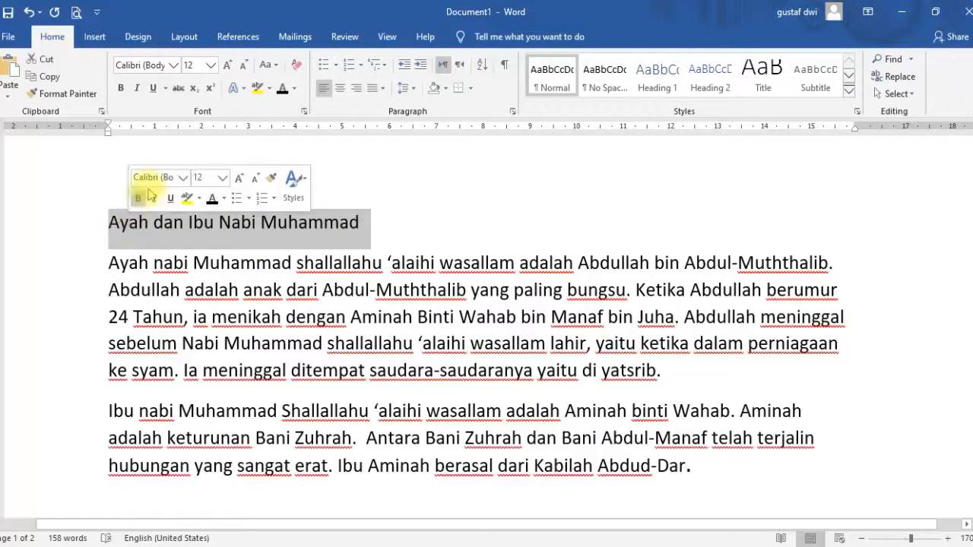
pyautogui.click(340, 89)
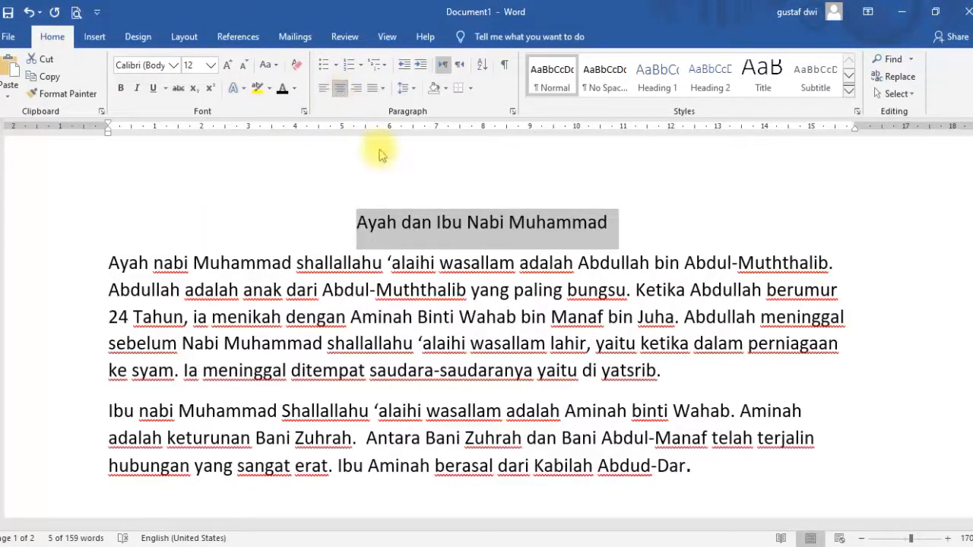
# Make the title bold and underlined.
pyautogui.click(121, 89)
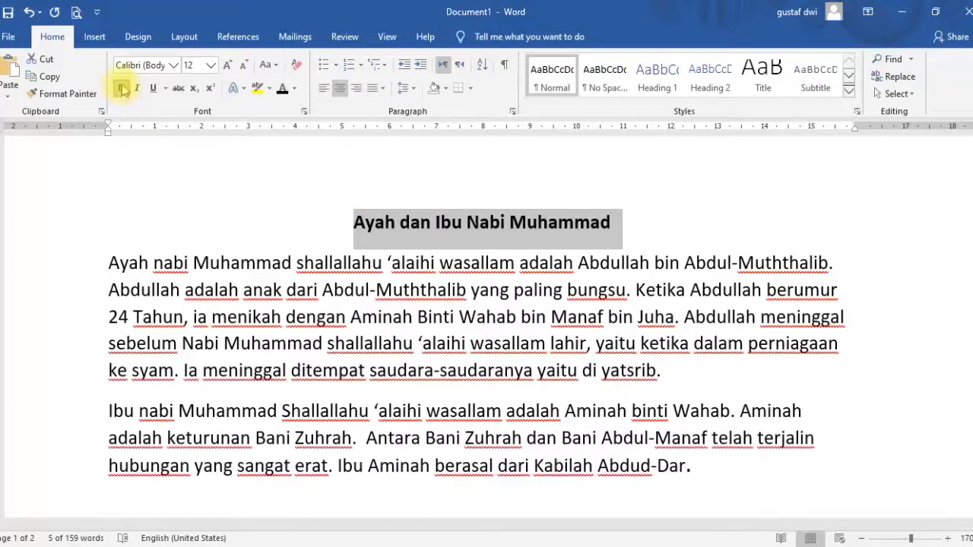
pyautogui.click(153, 88)
pyautogui.click(377, 205)
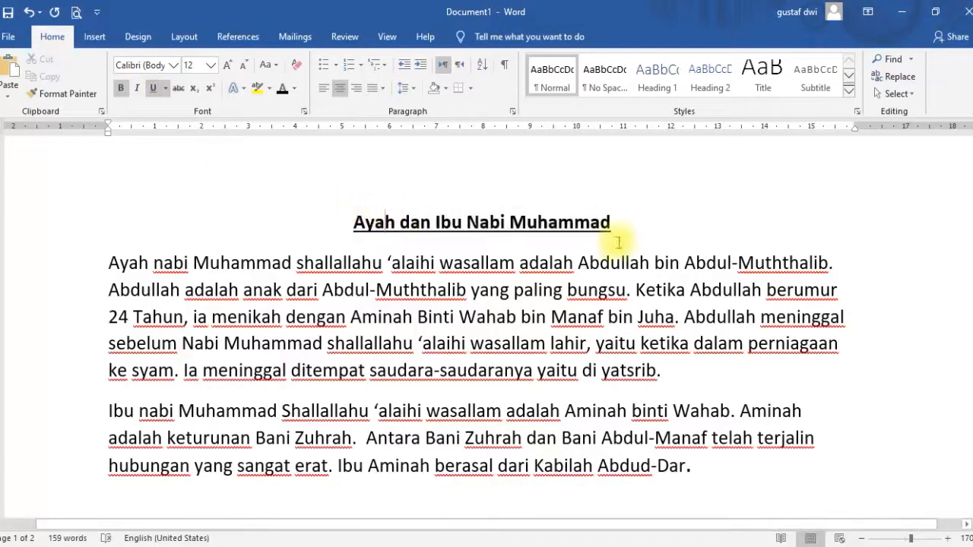
# Change the title's font color to green.
pyautogui.moveTo(613, 222); pyautogui.dragTo(361, 223)
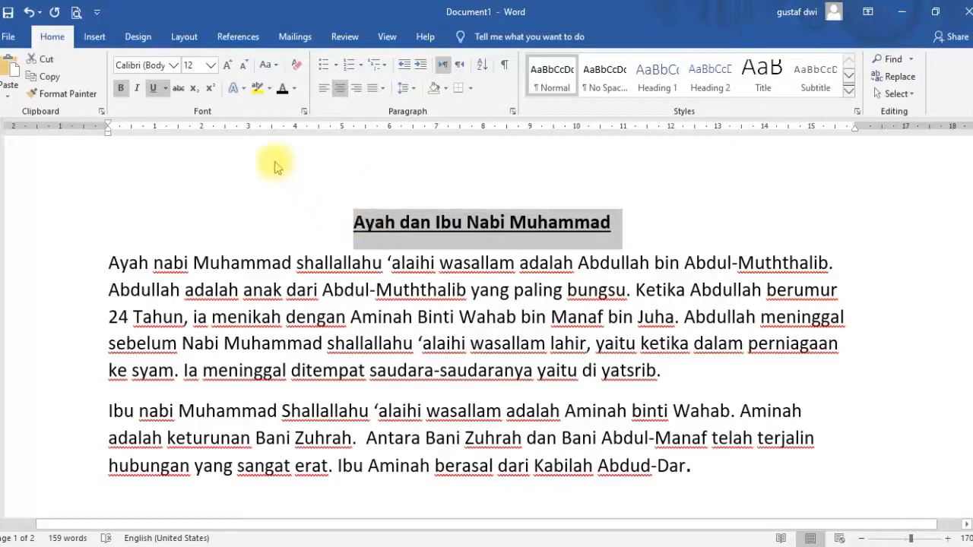
pyautogui.click(296, 89)
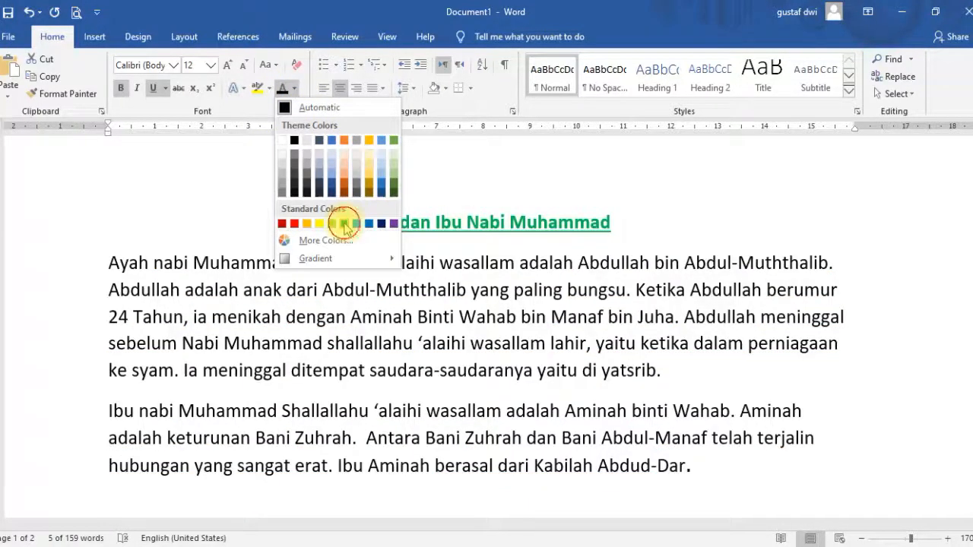
pyautogui.click(343, 223)
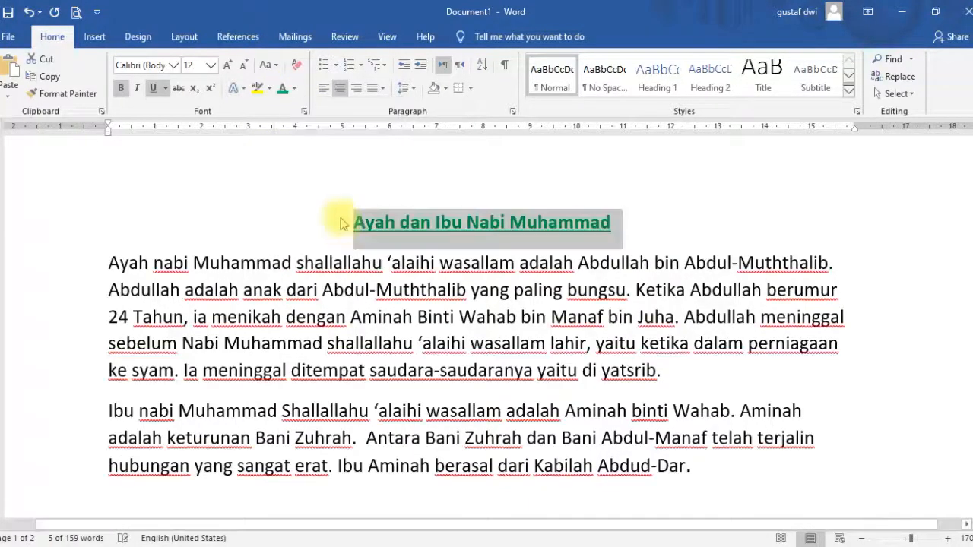
# Set the title's font size to 20 and its font to Impact.
pyautogui.click(210, 66)
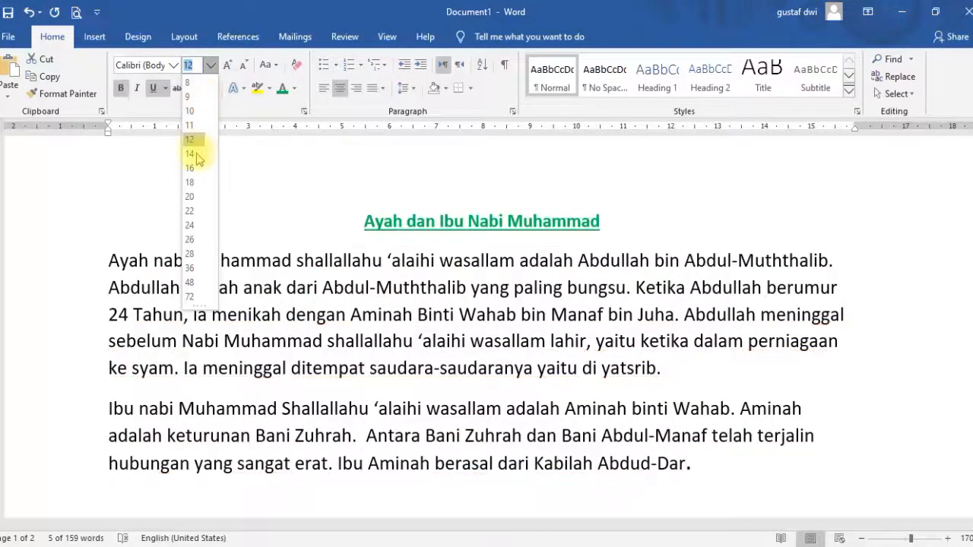
pyautogui.click(195, 199)
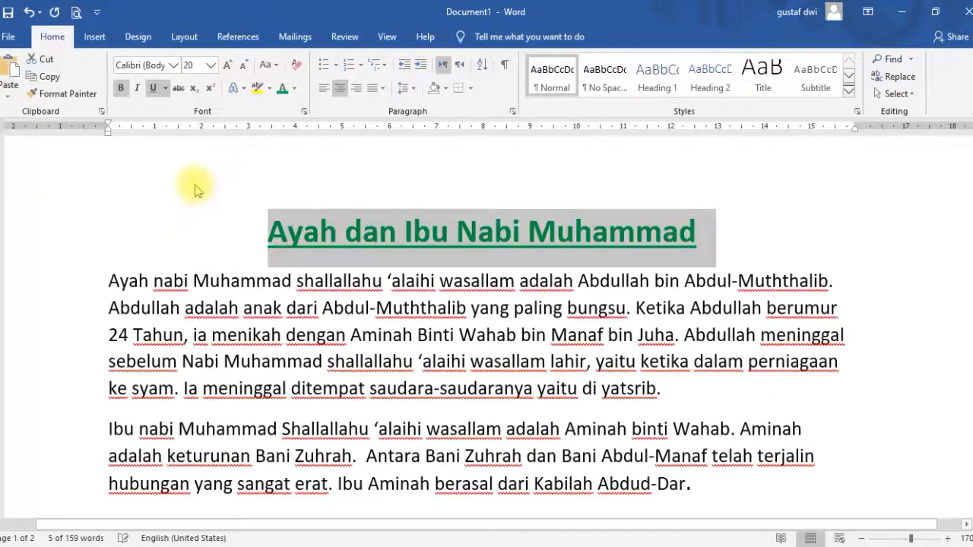
pyautogui.click(176, 66)
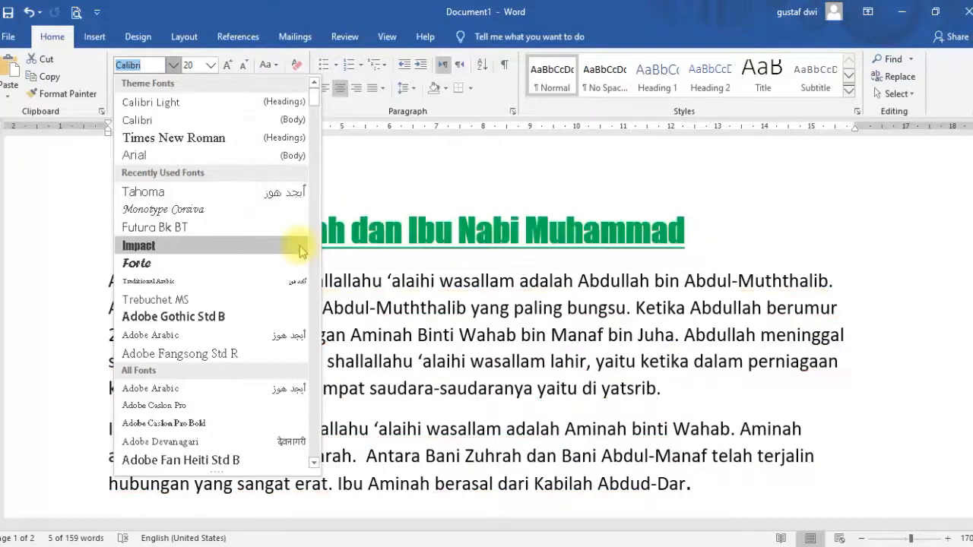
pyautogui.click(230, 246)
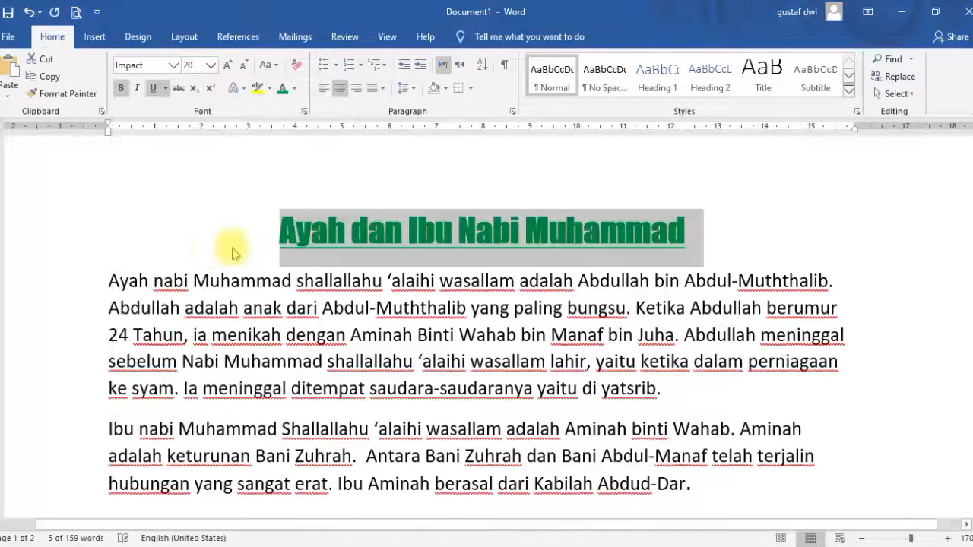
pyautogui.click(387, 238)
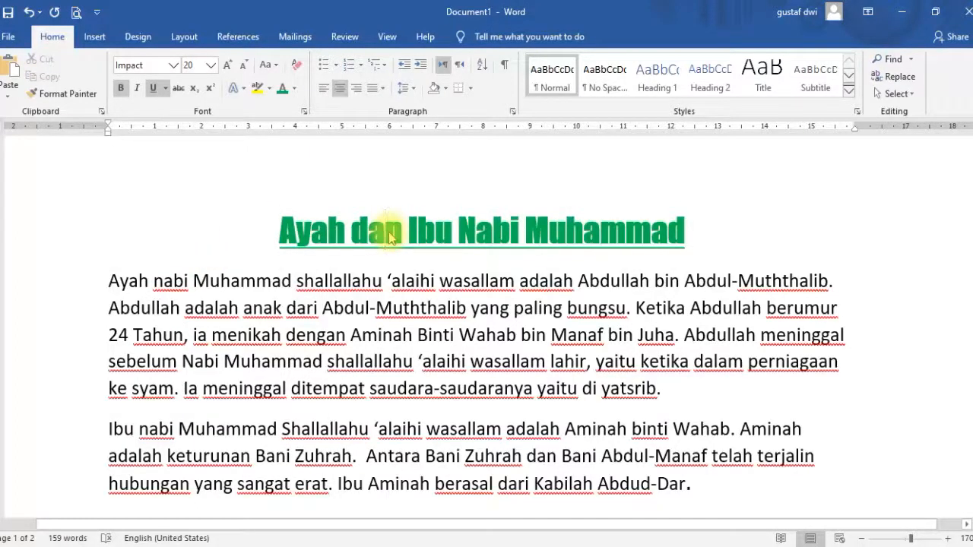
pyautogui.moveTo(279, 228); pyautogui.dragTo(650, 228)
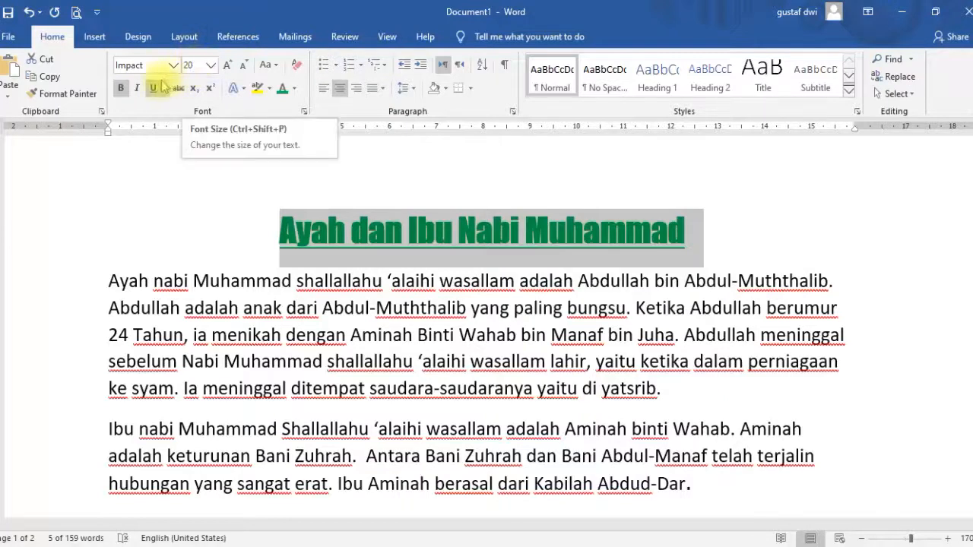
pyautogui.click(258, 306)
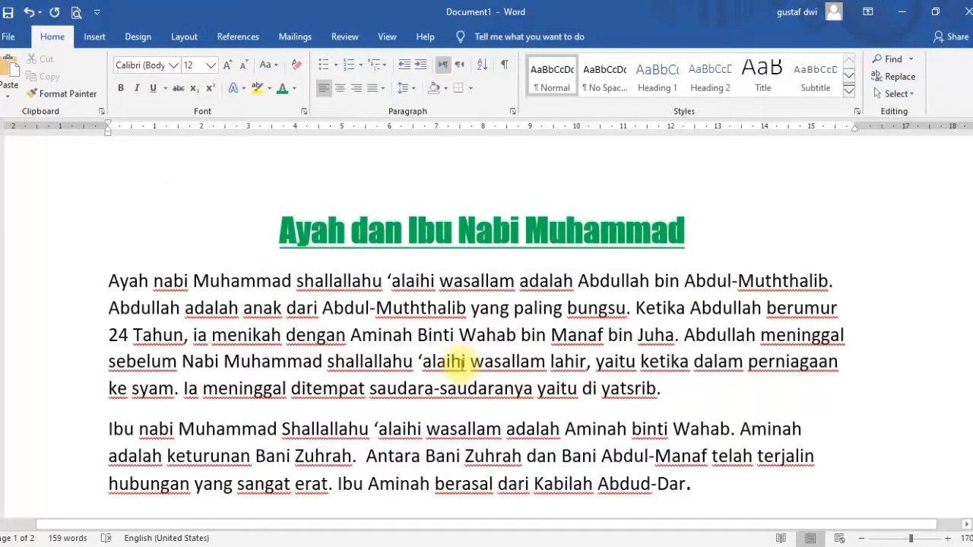
# Left-align the first body paragraph and change its font color to dark blue.
pyautogui.moveTo(660, 390); pyautogui.dragTo(123, 282)
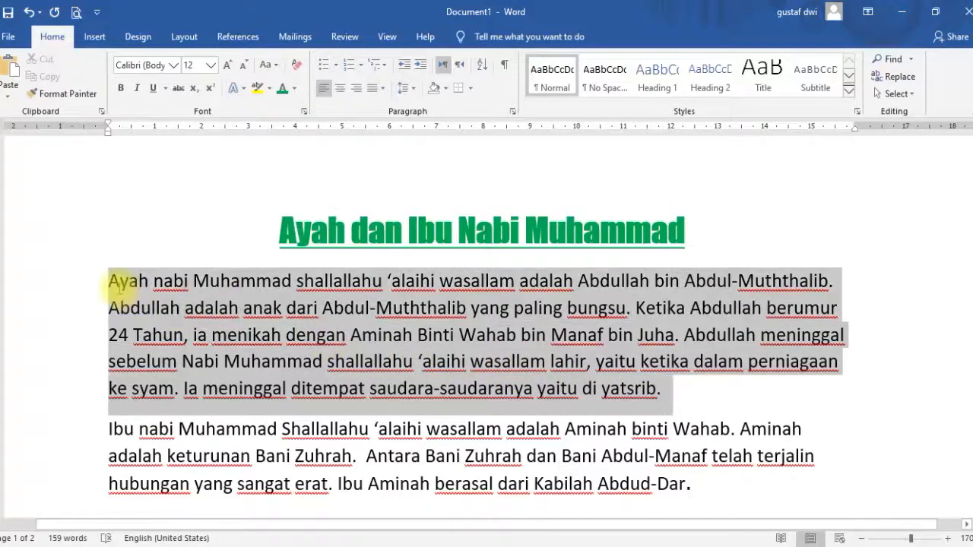
pyautogui.click(325, 90)
pyautogui.click(325, 89)
pyautogui.click(325, 89)
pyautogui.click(325, 90)
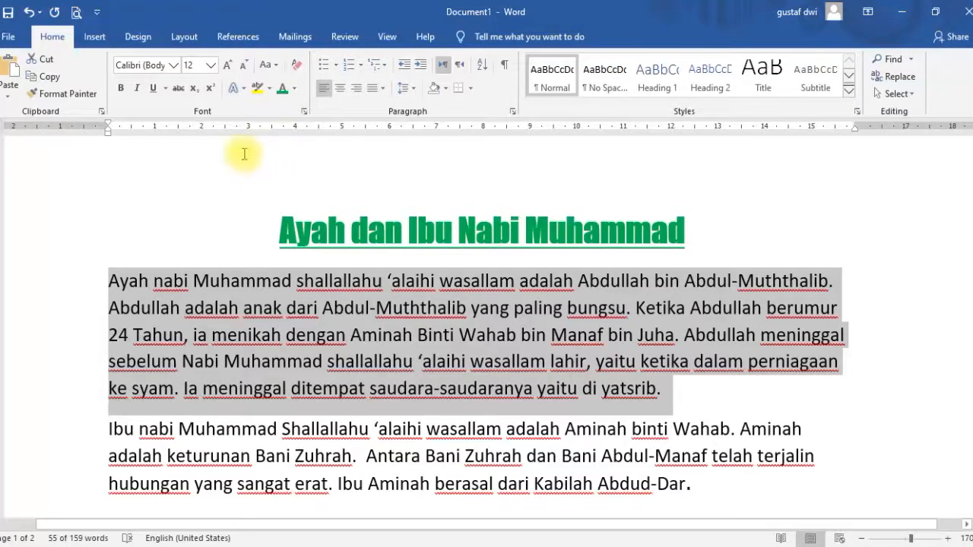
pyautogui.click(294, 89)
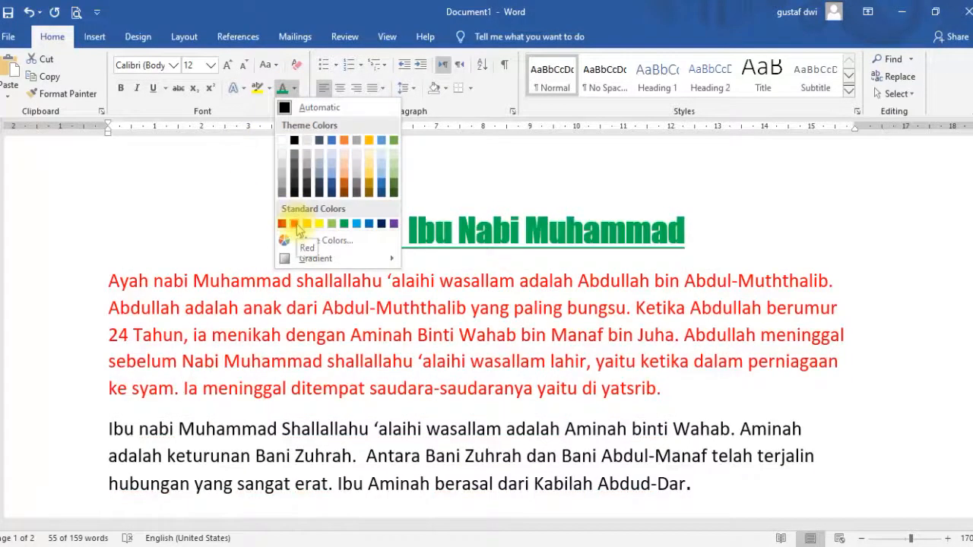
pyautogui.click(382, 223)
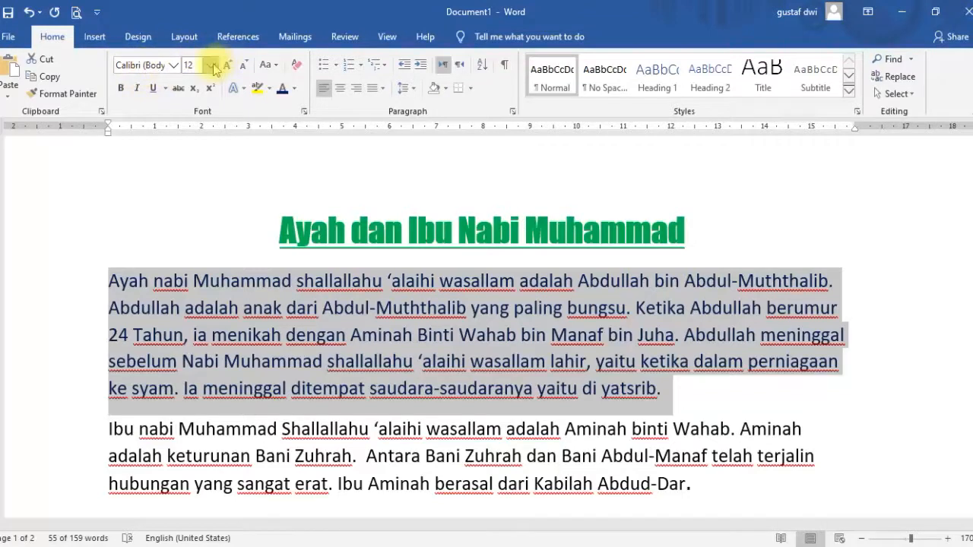
# Right-align the second body paragraph and set its font to Tahoma.
pyautogui.click(293, 229)
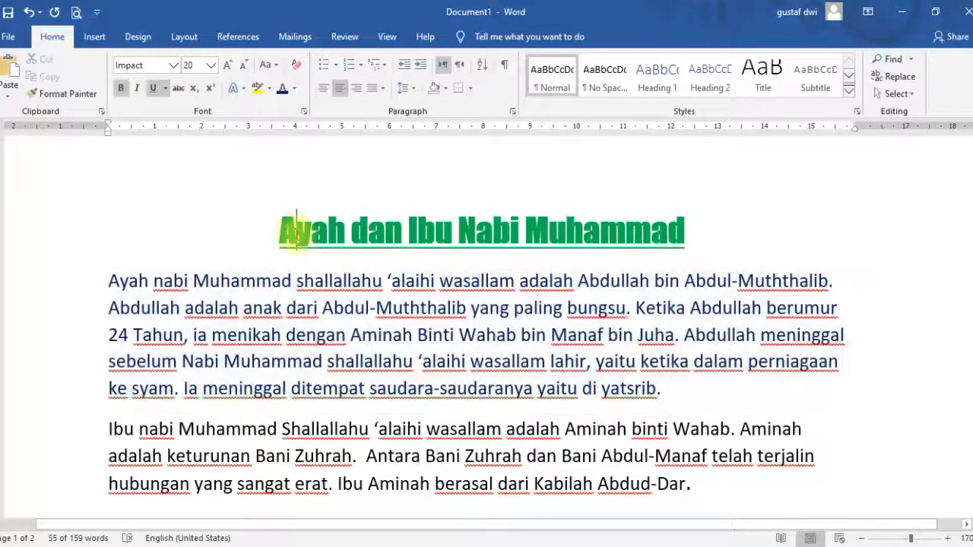
pyautogui.click(287, 307)
pyautogui.scroll(-2, 456, 298)
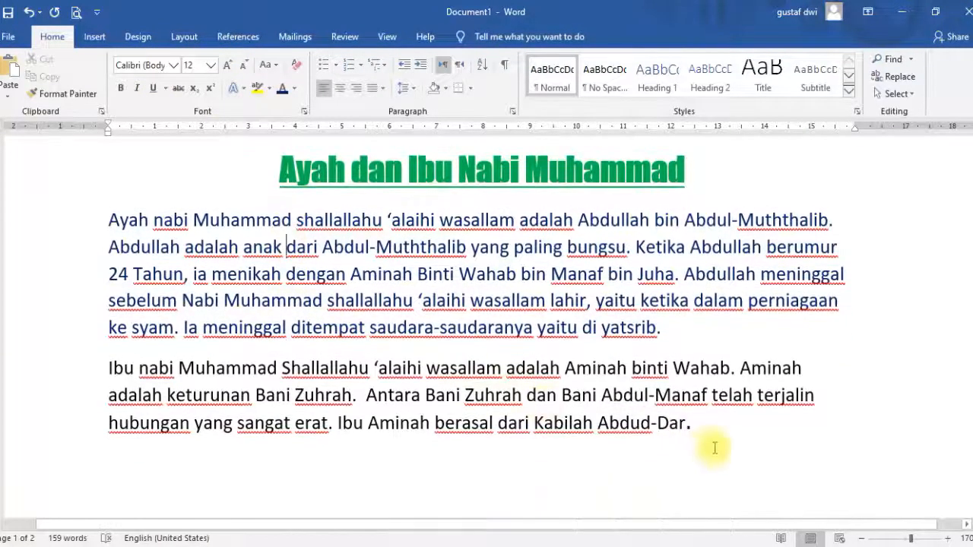
pyautogui.moveTo(698, 428); pyautogui.dragTo(120, 368)
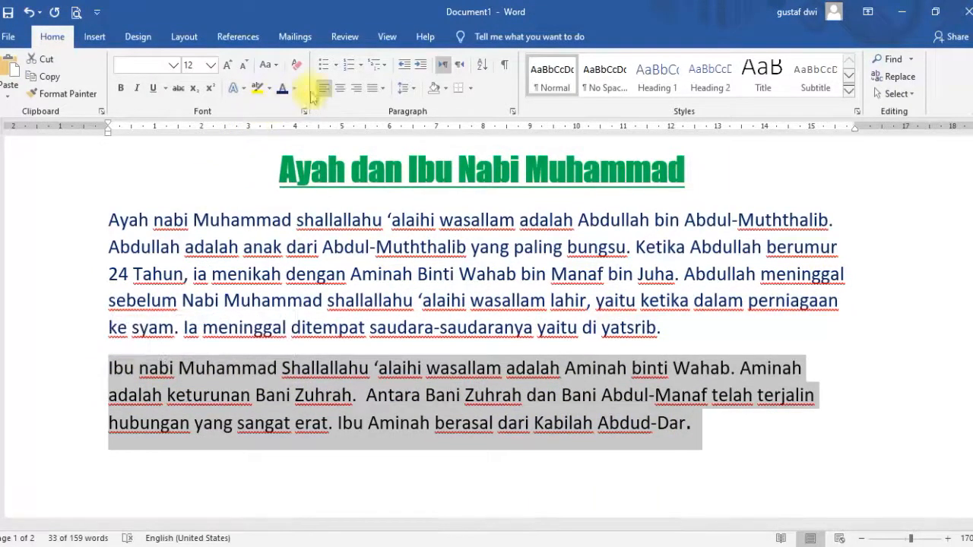
pyautogui.click(356, 89)
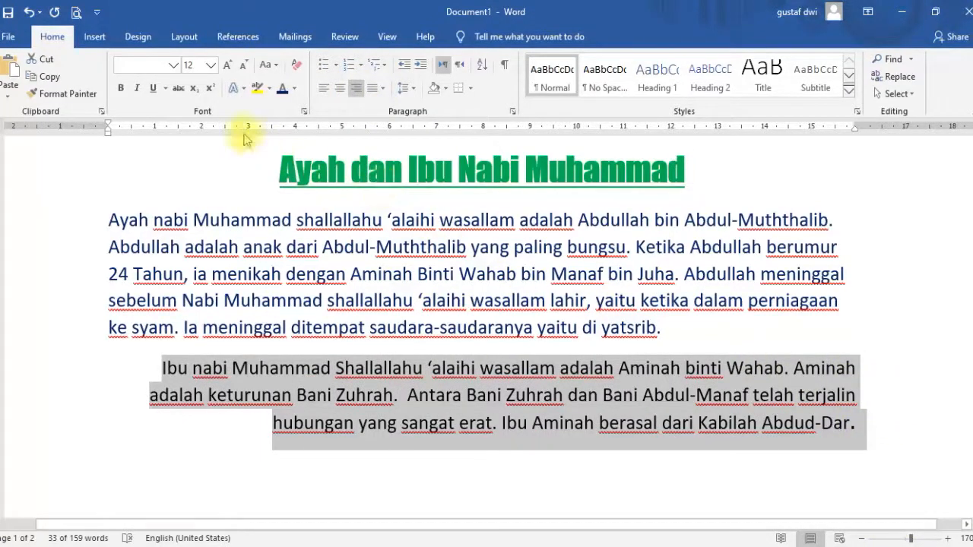
pyautogui.click(173, 66)
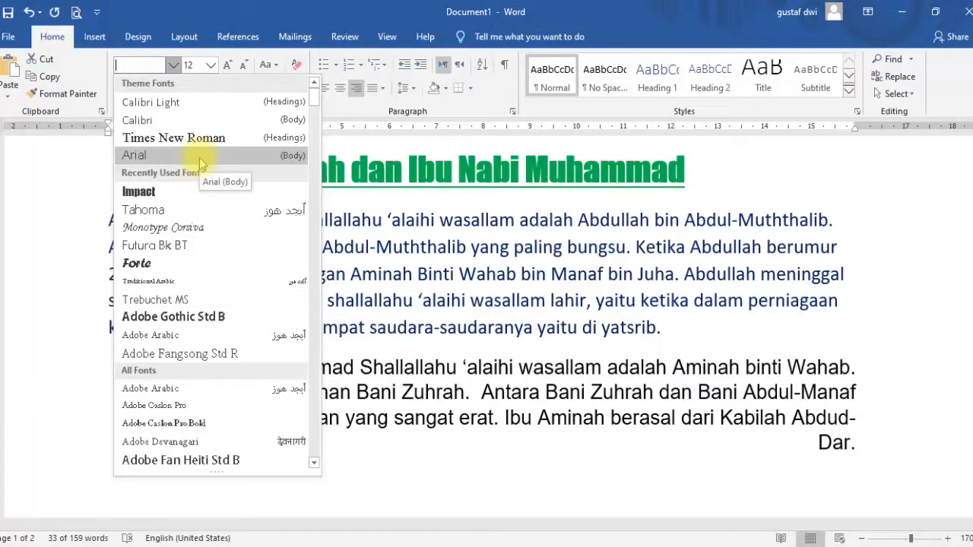
pyautogui.click(213, 211)
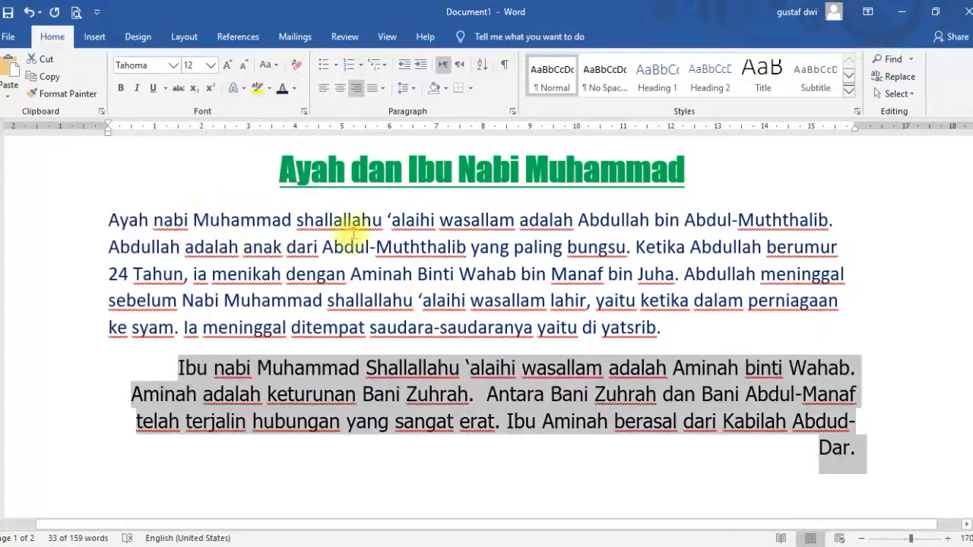
# Select the title and each body paragraph in turn to inspect their formatting.
pyautogui.moveTo(279, 176); pyautogui.dragTo(688, 190)
pyautogui.moveTo(662, 329); pyautogui.dragTo(124, 168)
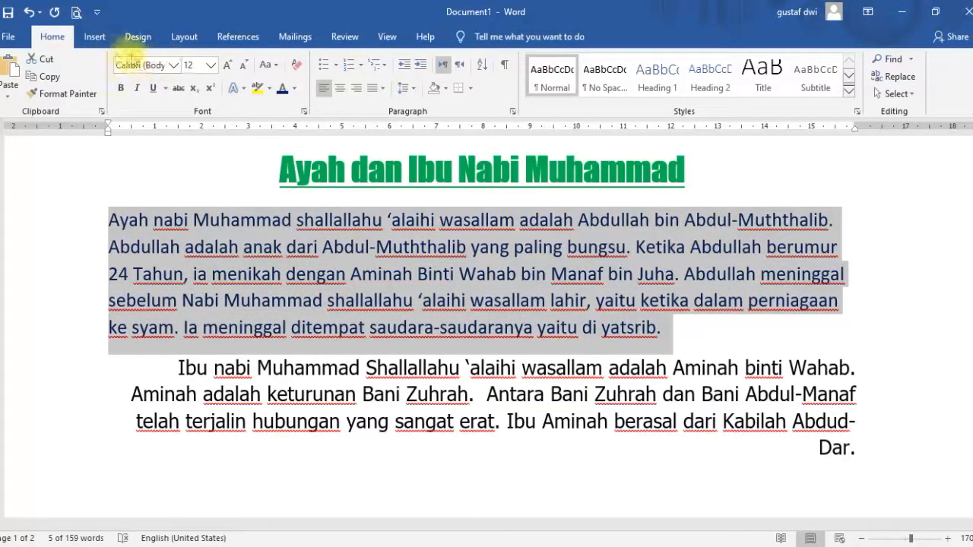
pyautogui.moveTo(177, 368); pyautogui.dragTo(848, 448)
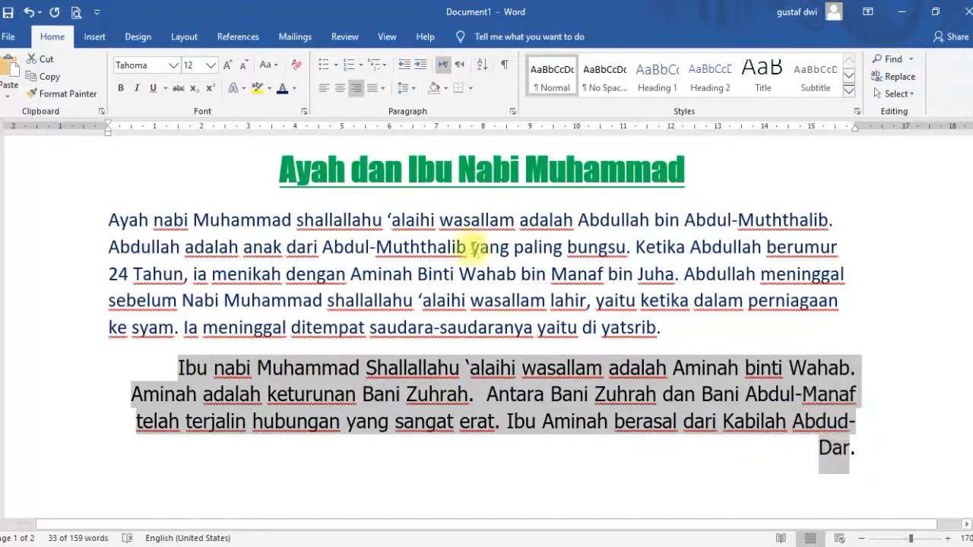
pyautogui.moveTo(858, 448); pyautogui.dragTo(829, 371)
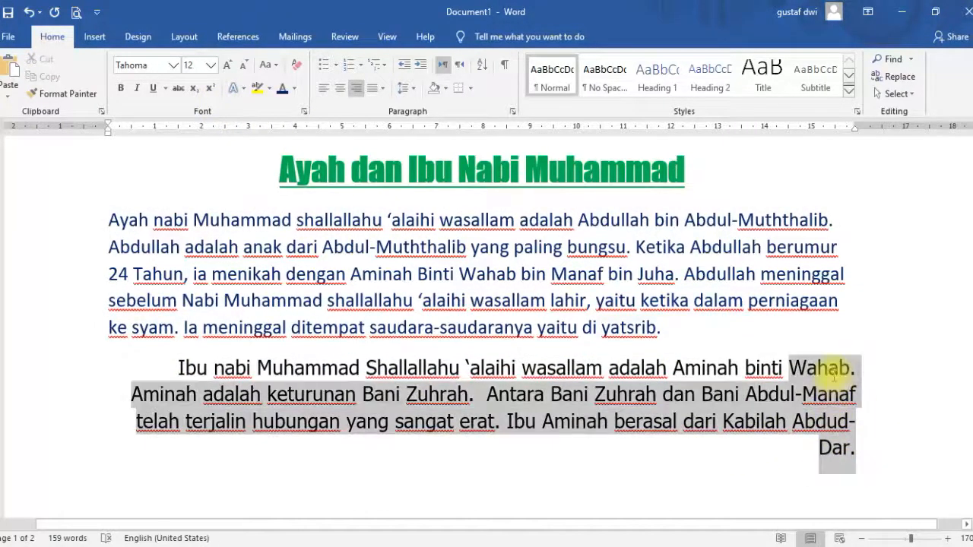
pyautogui.click(295, 220)
pyautogui.moveTo(862, 451); pyautogui.dragTo(50, 224)
pyautogui.moveTo(281, 180); pyautogui.dragTo(680, 171)
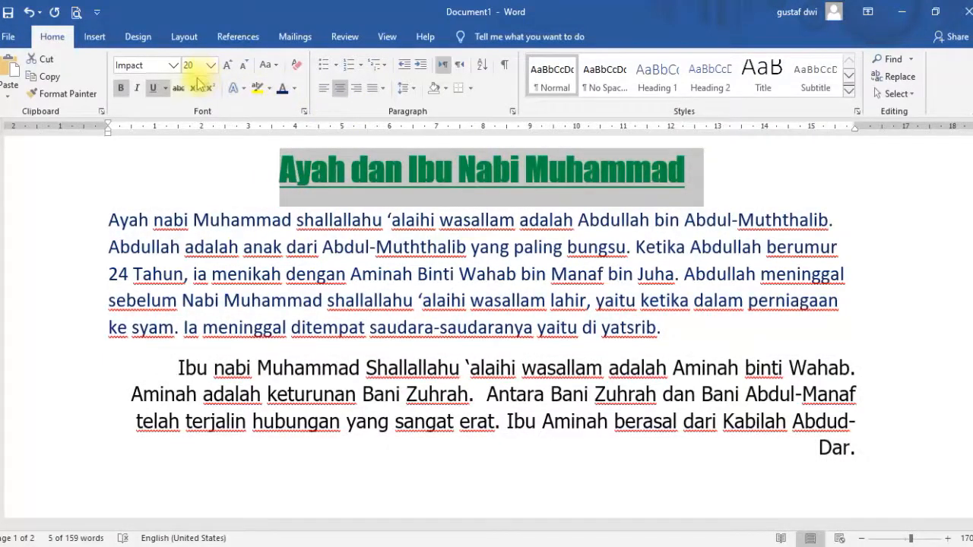
pyautogui.click(312, 327)
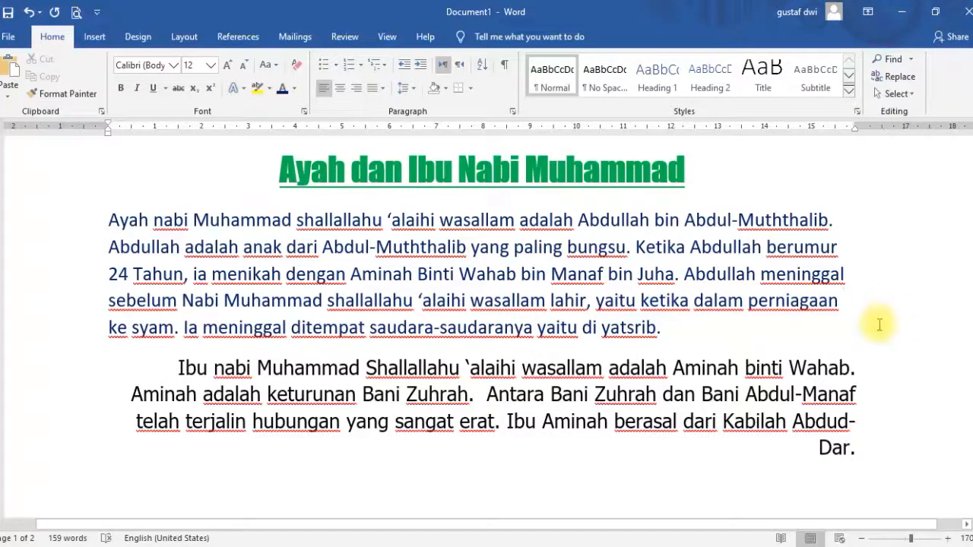
pyautogui.moveTo(970, 189); pyautogui.dragTo(970, 187)
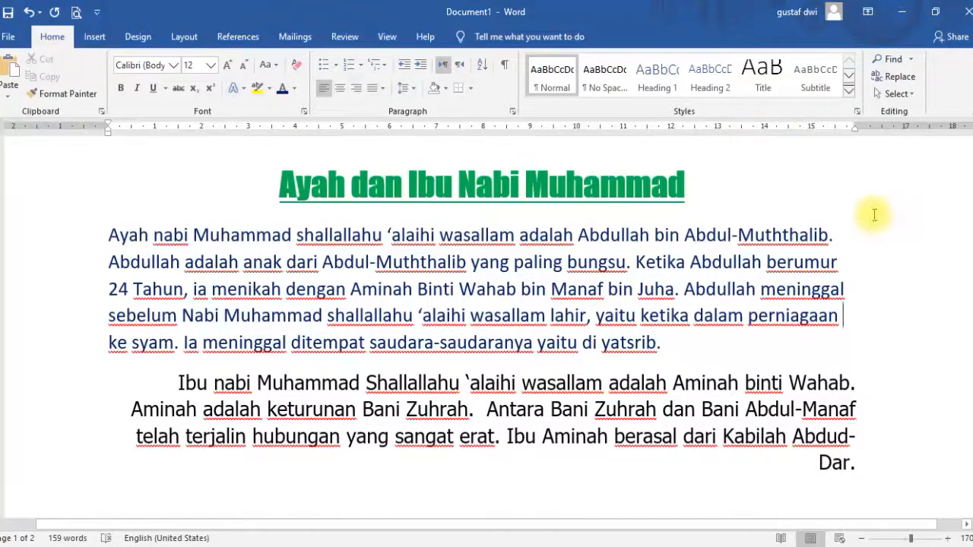